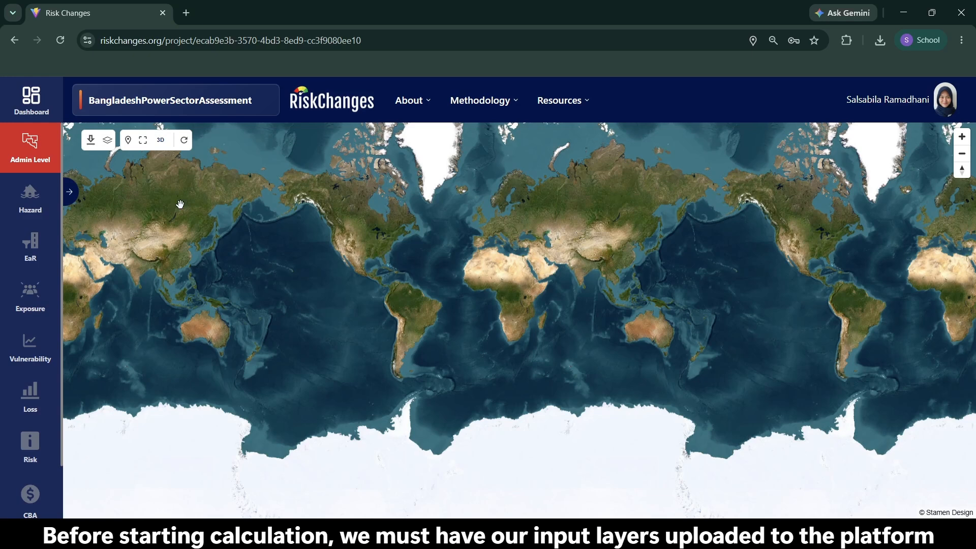
- Start adding an admin level from an OWS source and load the layers from the copied paratus-geonode.eu GeoServer URL
click(70, 192)
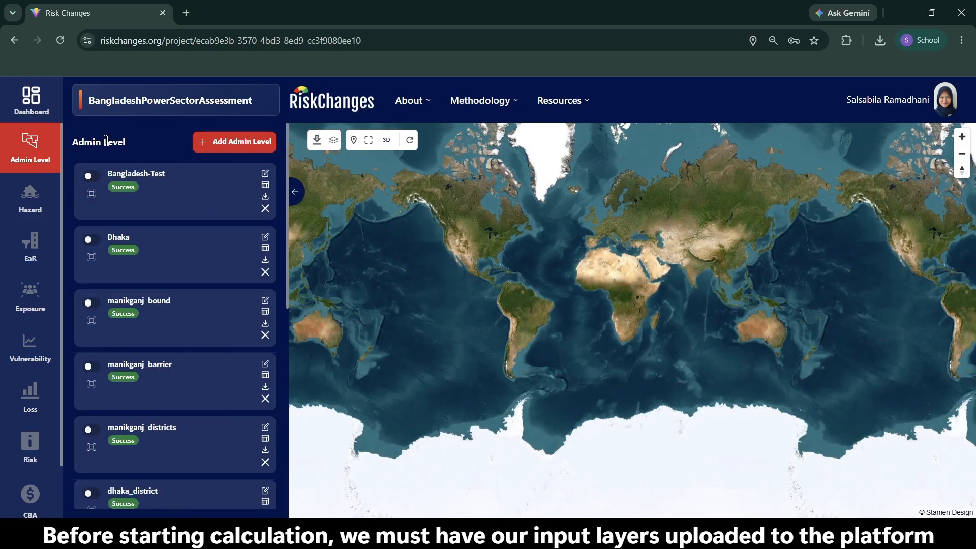
click(227, 143)
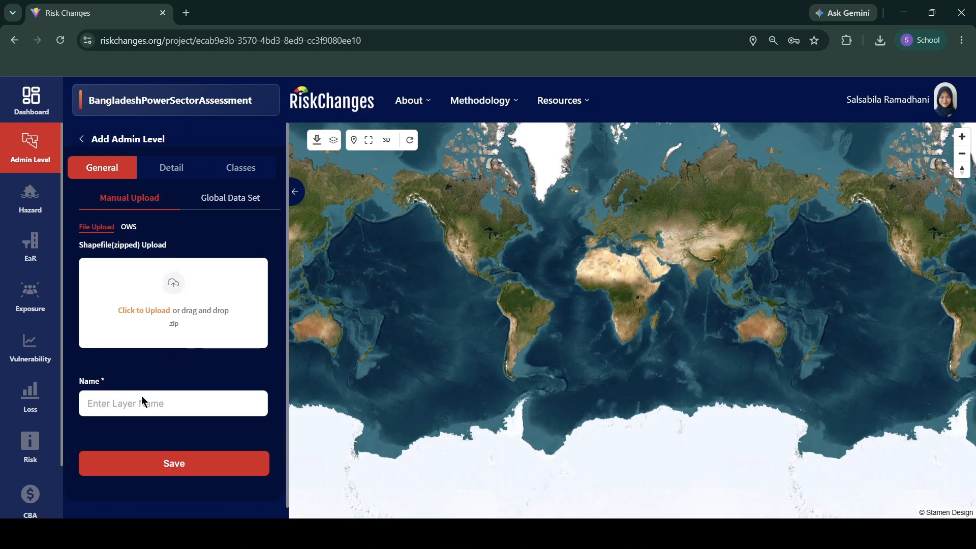
click(125, 229)
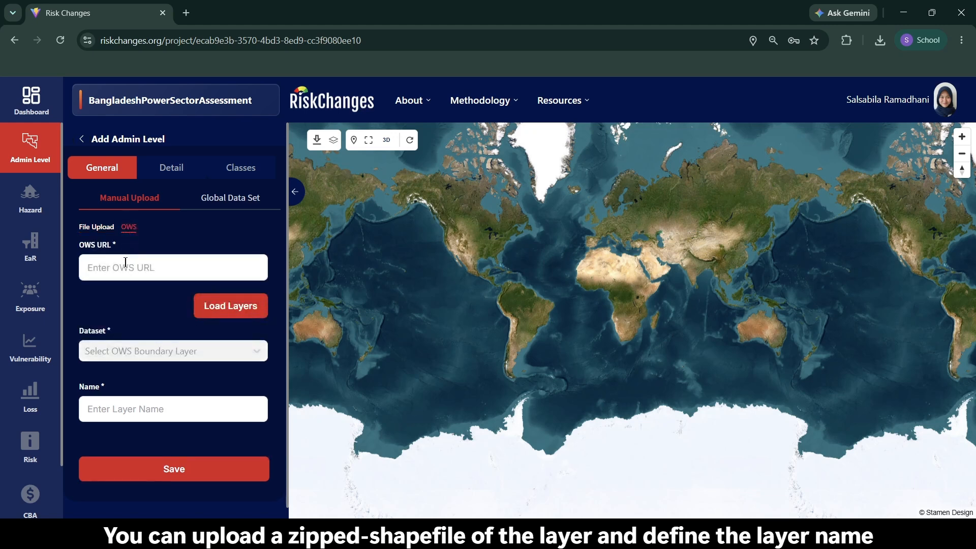
key(ctrl+v)
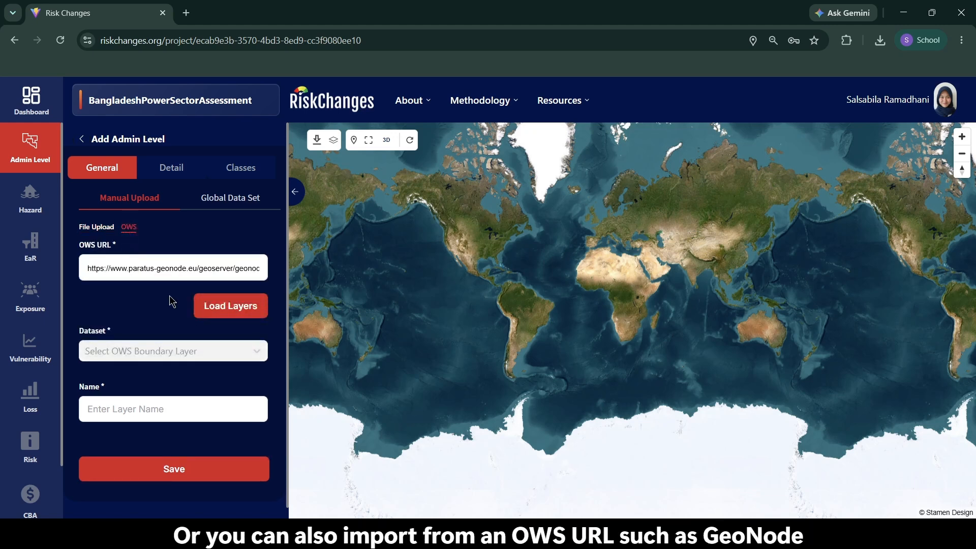
click(207, 311)
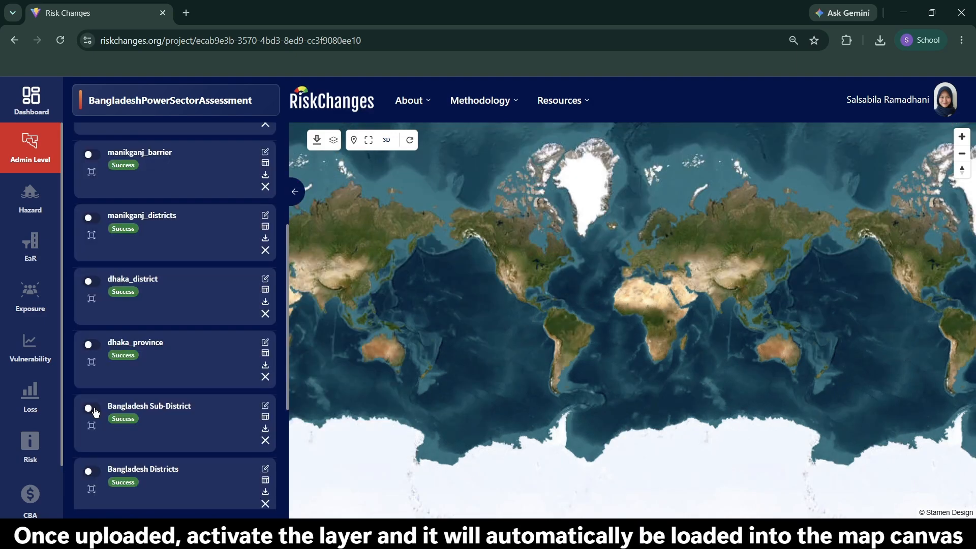
- Show the Bangladesh Sub-District layer on the map, raise its opacity to full and return it to about half
click(93, 408)
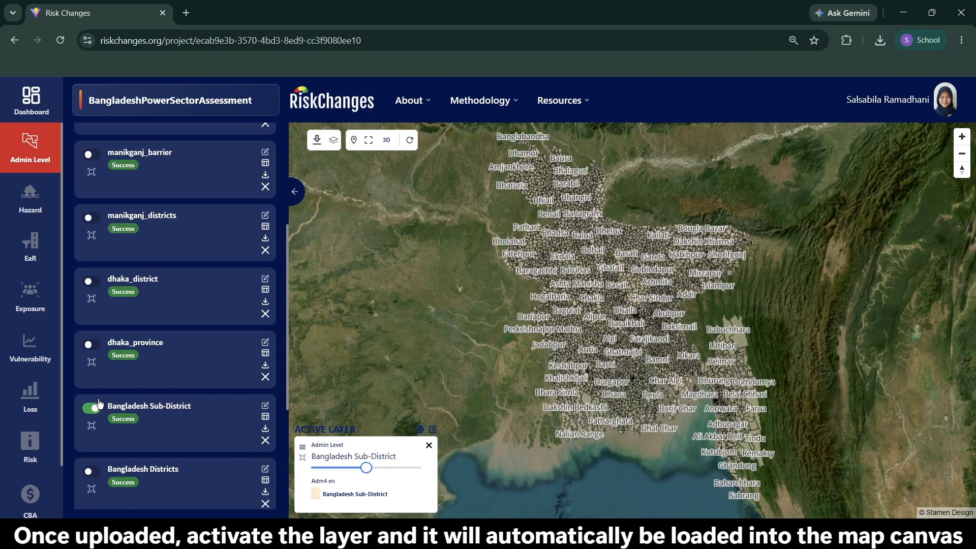
drag(366, 467, 479, 457)
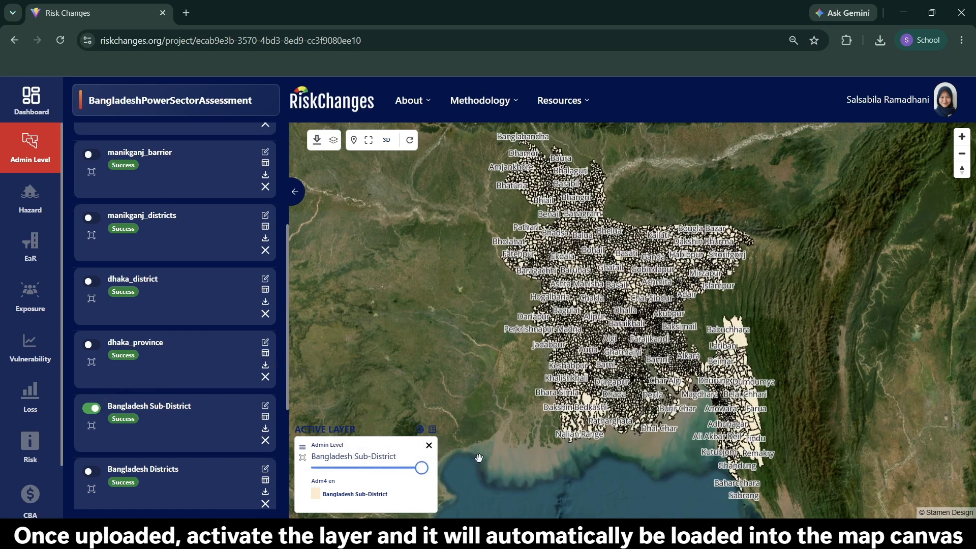
drag(422, 468, 368, 467)
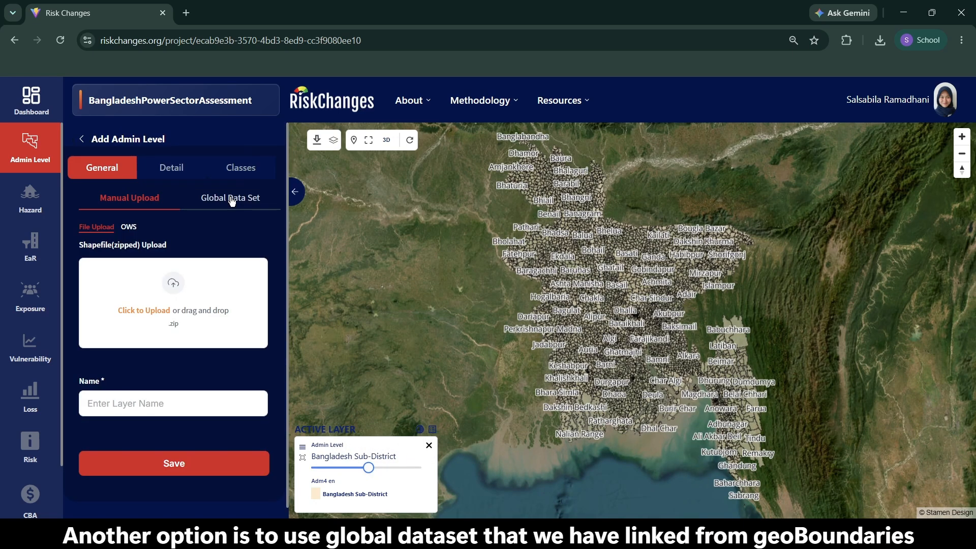
- In a new admin level, use the global dataset geoBoundaries (Open) with Bangladesh as the country
click(230, 199)
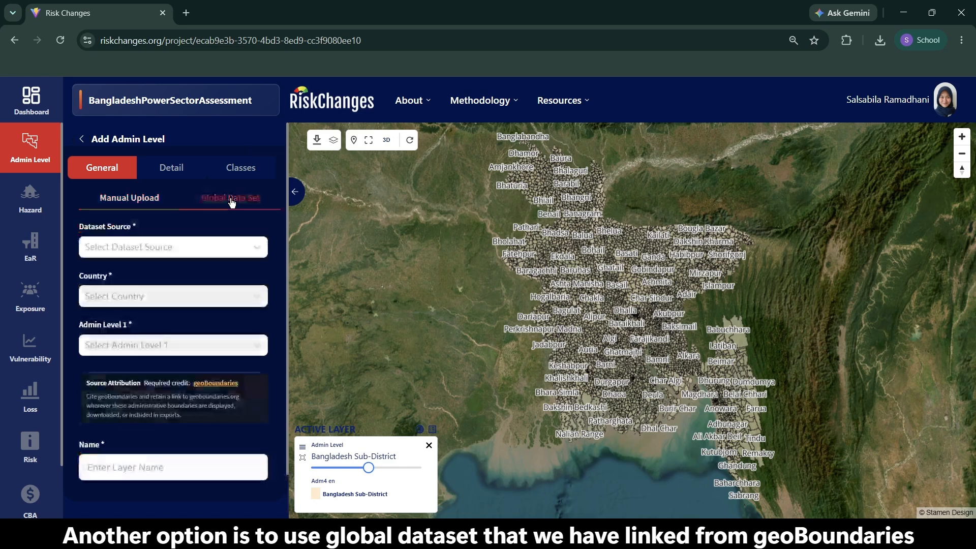
click(218, 251)
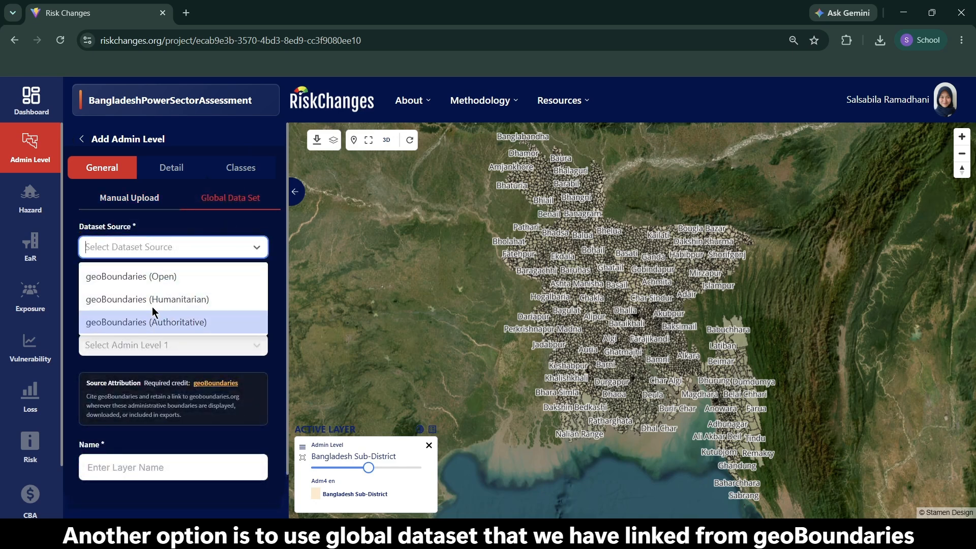
click(153, 278)
click(155, 296)
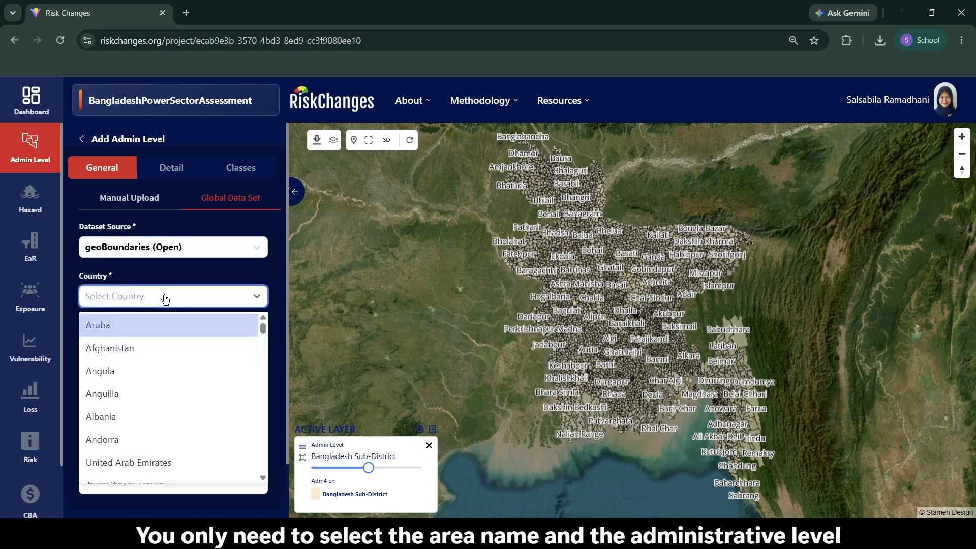
text(bangl)
click(172, 323)
- Set the first administrative level to A1 - Division and choose the Dhaka division
scroll(234, 298, down, 1)
click(234, 293)
click(216, 345)
click(213, 338)
click(203, 353)
- Set the second administrative level to A2 - district and choose the Manikganj district
click(201, 337)
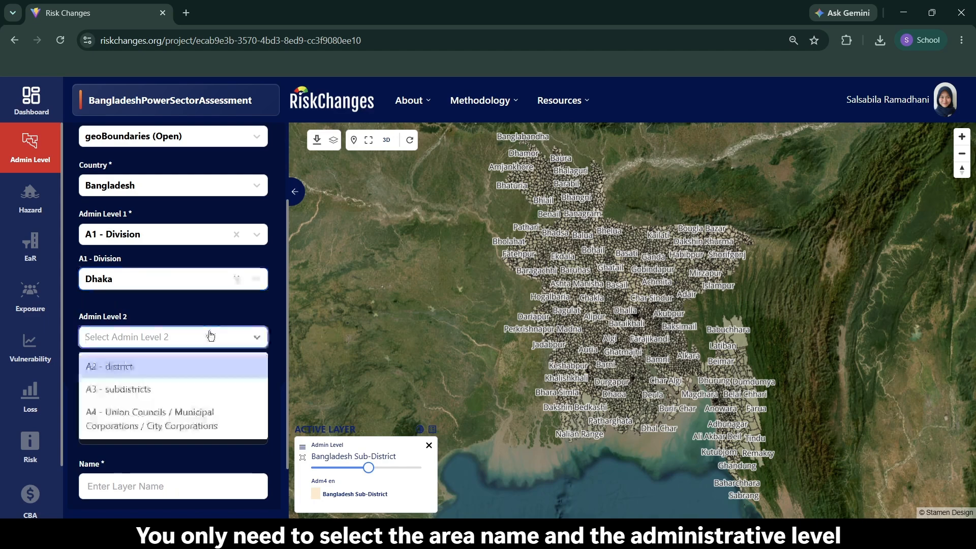
click(198, 362)
scroll(199, 351, down, 2)
click(204, 275)
scroll(208, 330, down, 3)
click(208, 338)
- Name the admin level layer manikganj_bound and save it to the project
click(188, 474)
text(manikganj)
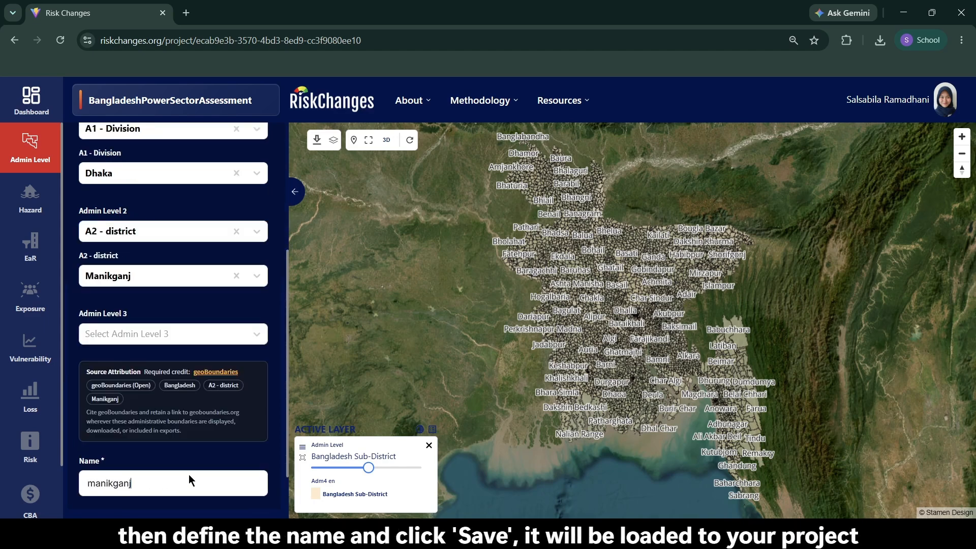
text(_bound)
scroll(188, 474, down, 1)
click(174, 486)
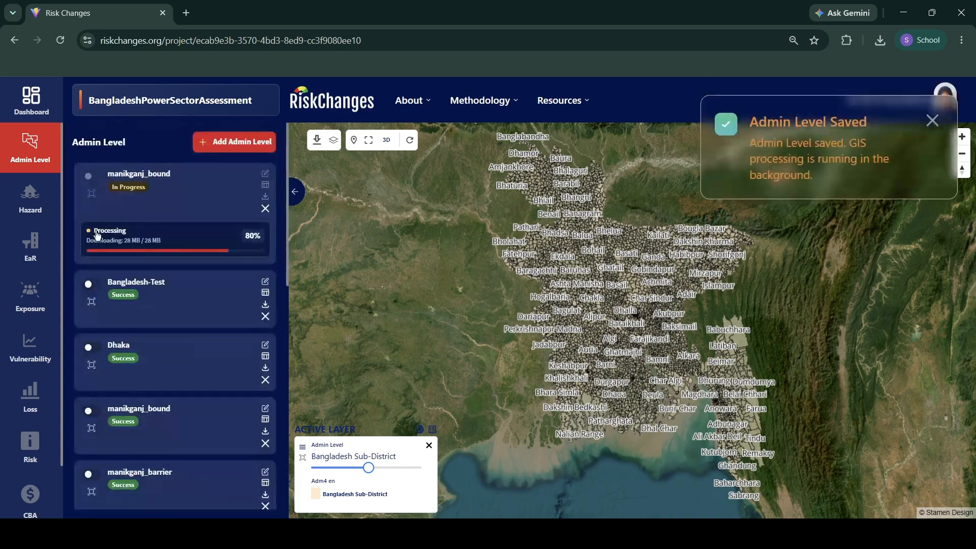
- Remove the Bangladesh Sub-District layer from the active layers and zoom the map to the manikganj_bound layer
click(429, 446)
click(303, 460)
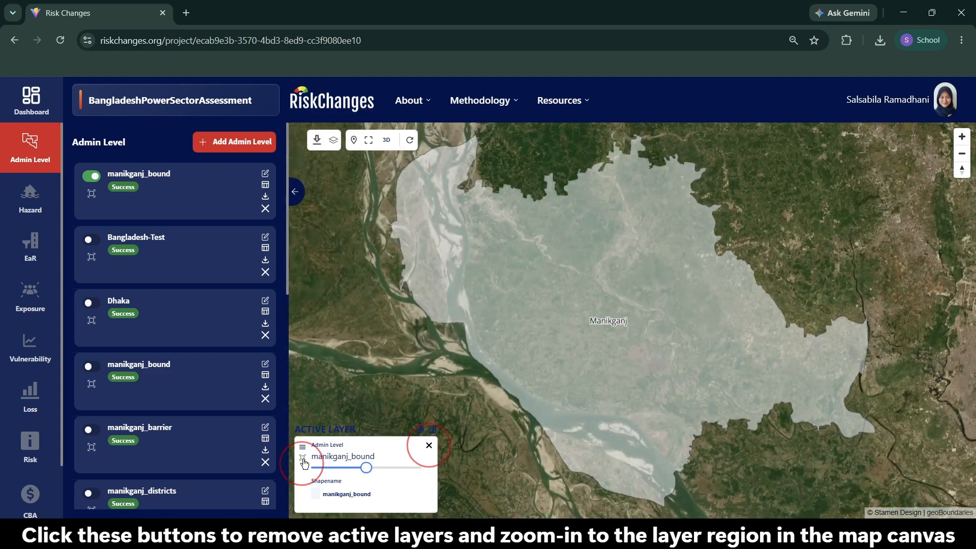
- Lower the opacity of manikganj_bound slightly, and collapse and re-expand the active layer legend
mouse_move(366, 468)
mouse_down()
mouse_move(305, 469)
mouse_move(359, 480)
mouse_move(406, 468)
mouse_move(363, 467)
mouse_up()
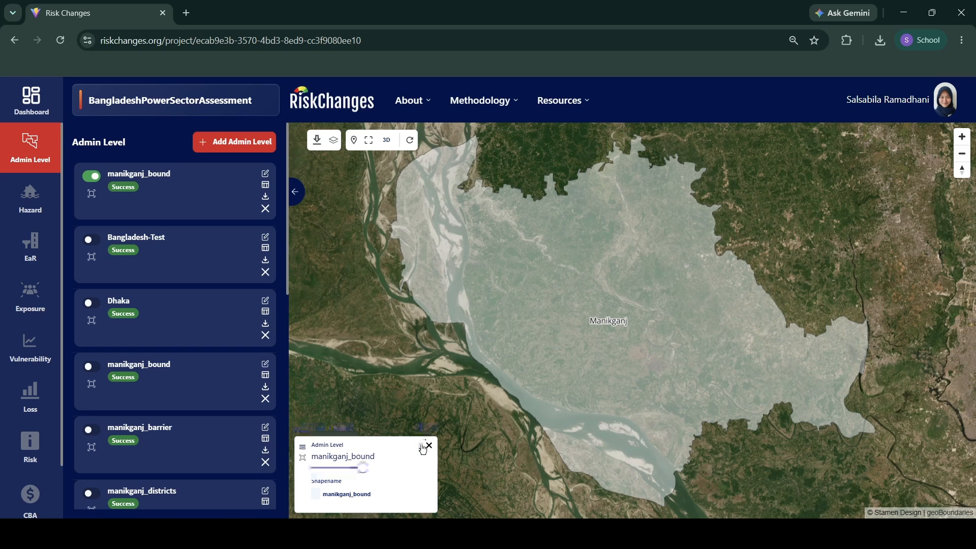
click(433, 432)
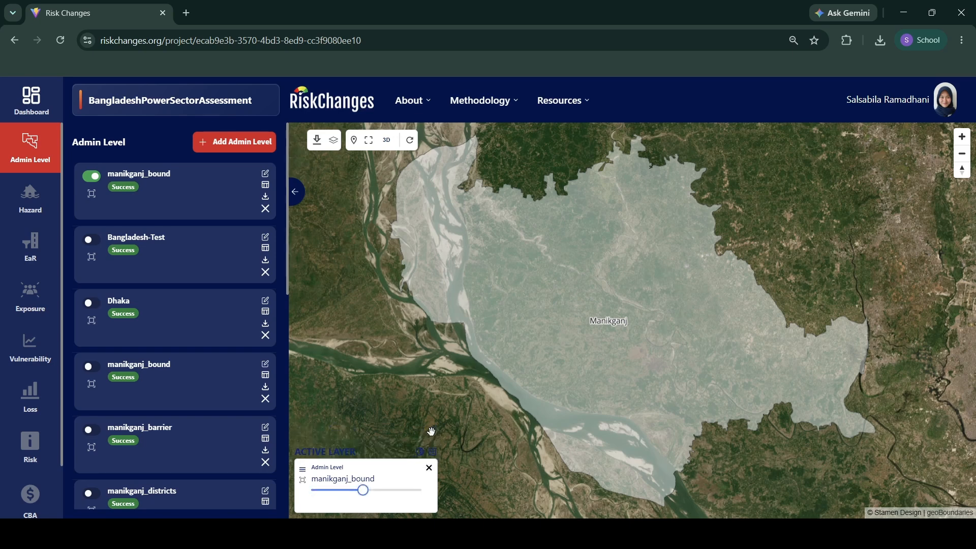
click(433, 452)
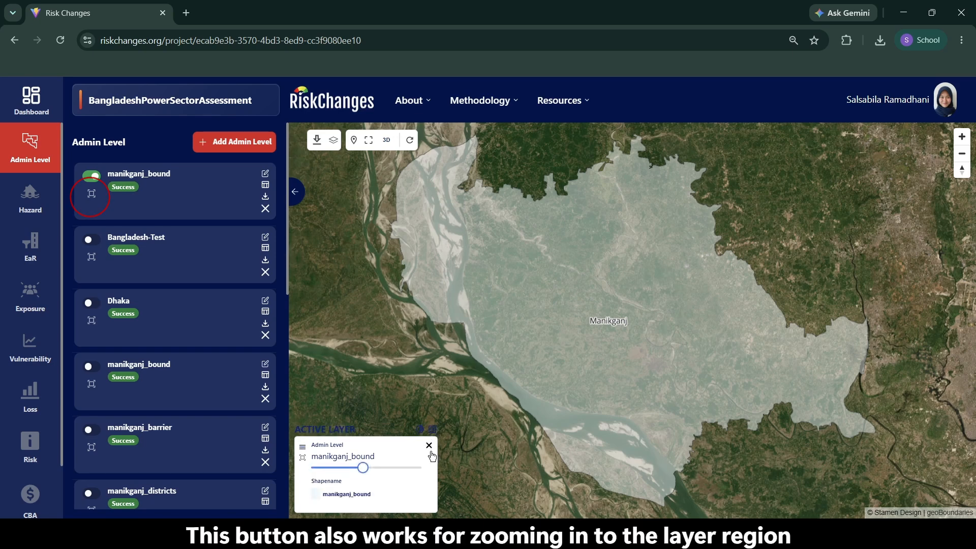
- Zoom to the manikganj_bound region from the layer list and view the layer's summary table
click(91, 194)
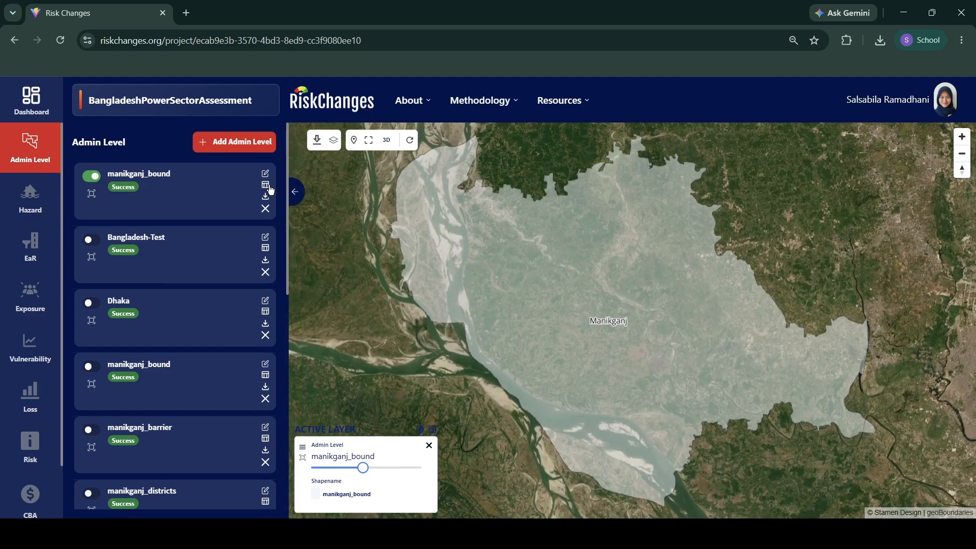
click(265, 185)
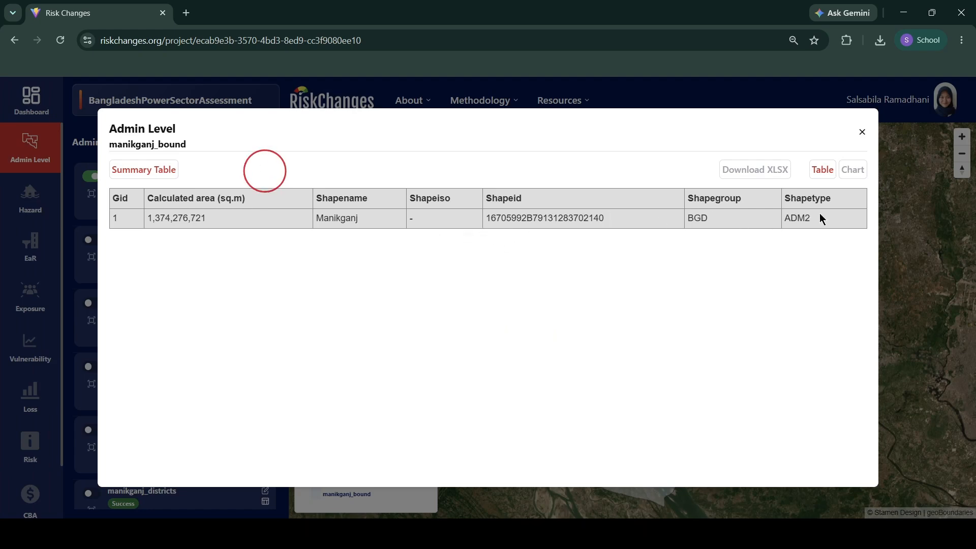
click(862, 131)
- Open the manikganj_bound layer for editing and examine its available label field and color scale options
click(265, 174)
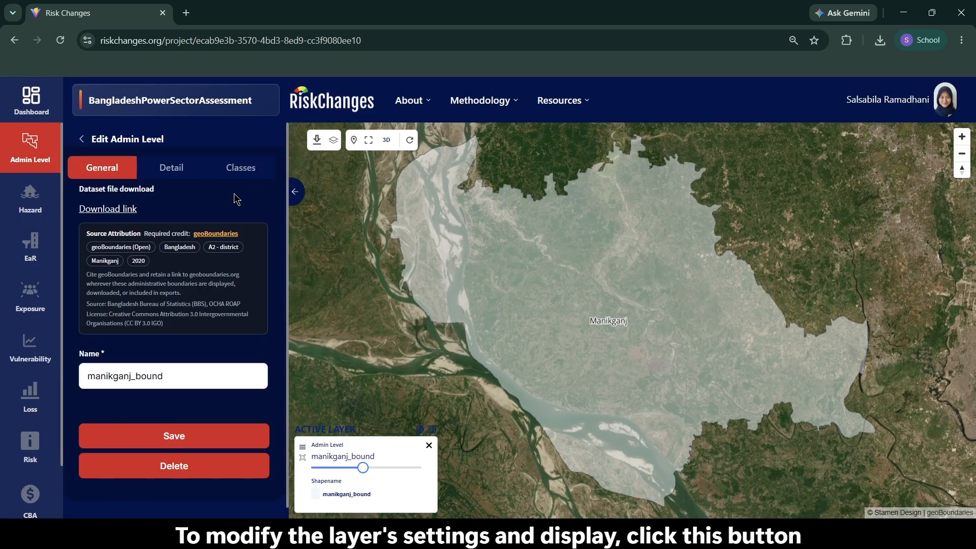
click(172, 168)
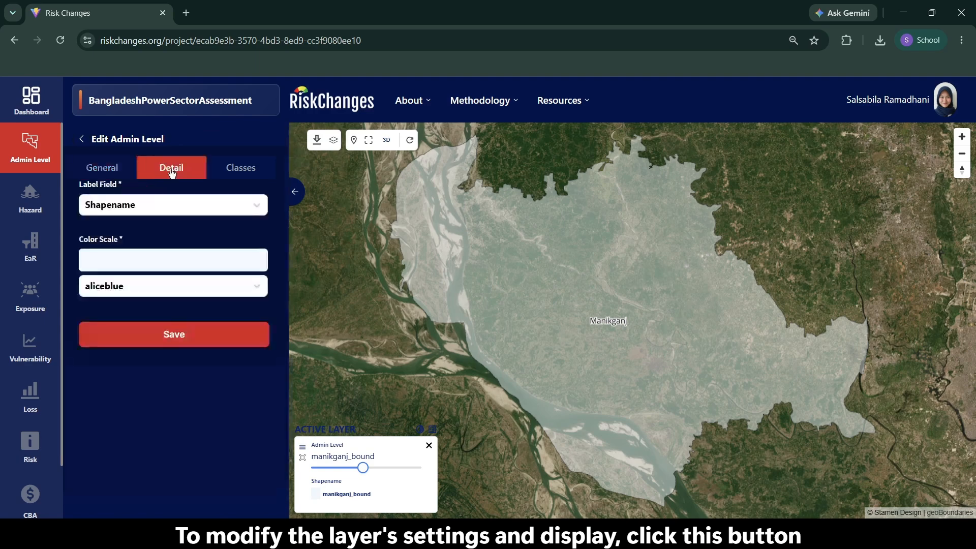
click(140, 217)
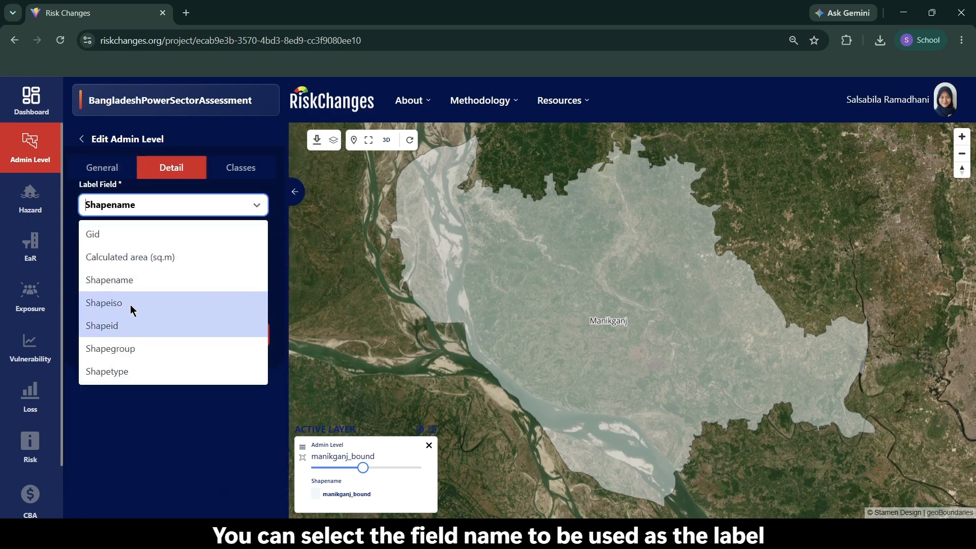
click(135, 399)
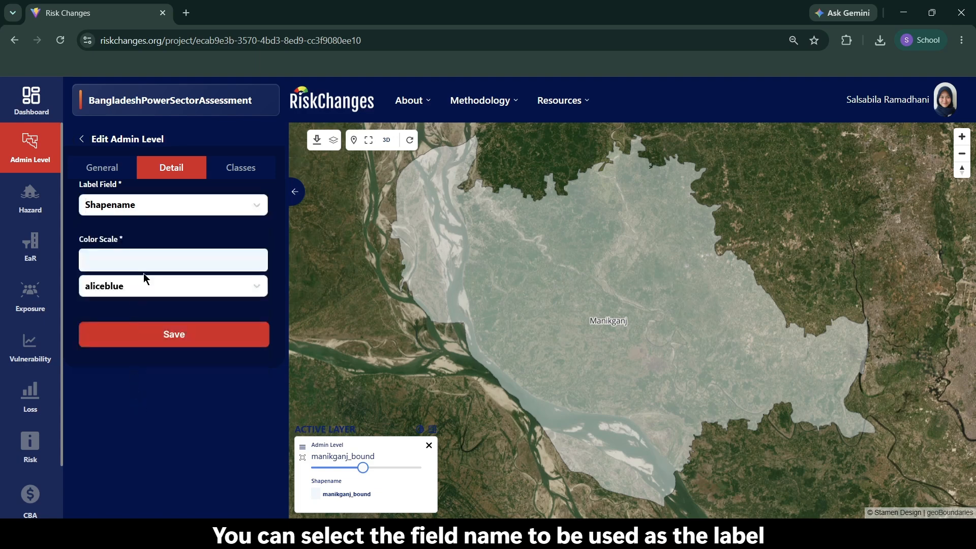
click(139, 285)
scroll(138, 397, down, 20)
scroll(136, 390, down, 5)
click(124, 489)
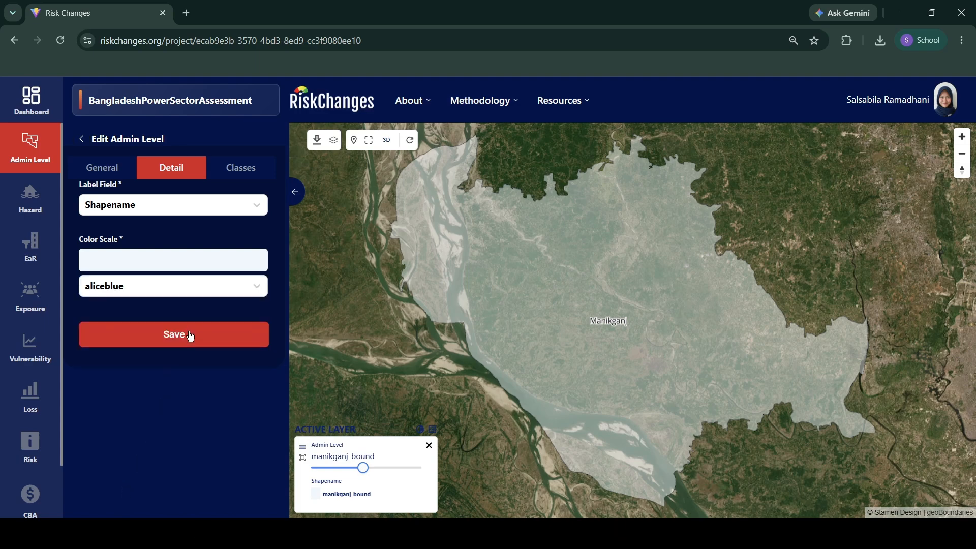
- Change the class color of manikganj_bound to blue, hex 1F85E2
click(246, 170)
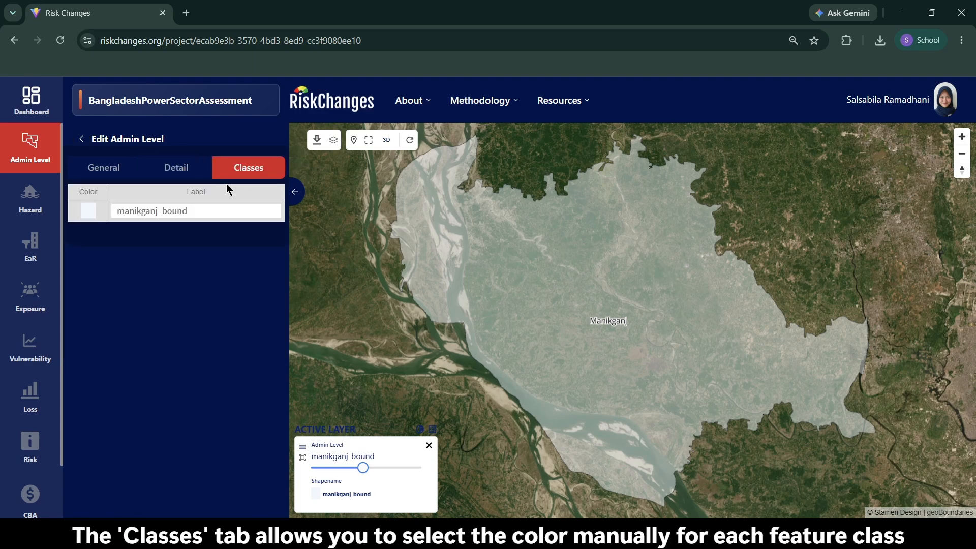
click(89, 211)
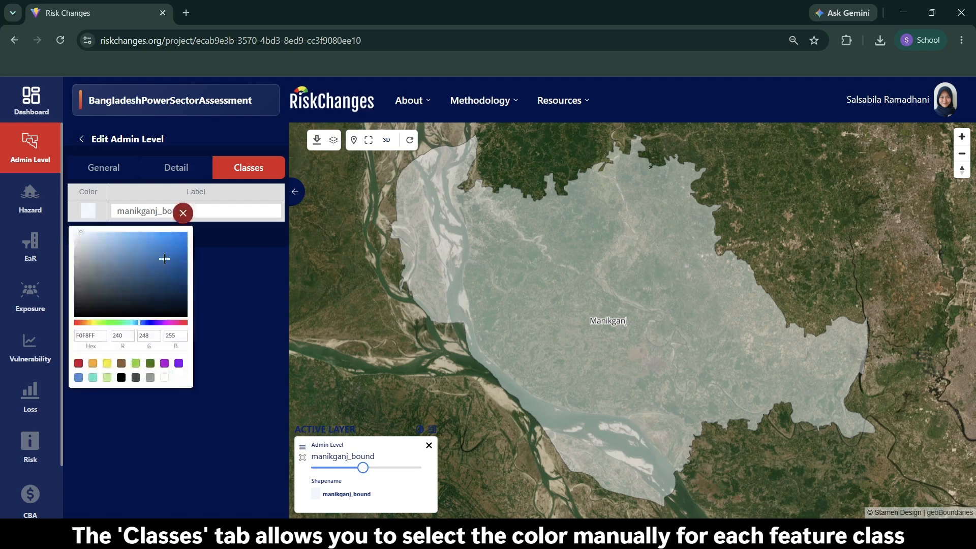
click(162, 292)
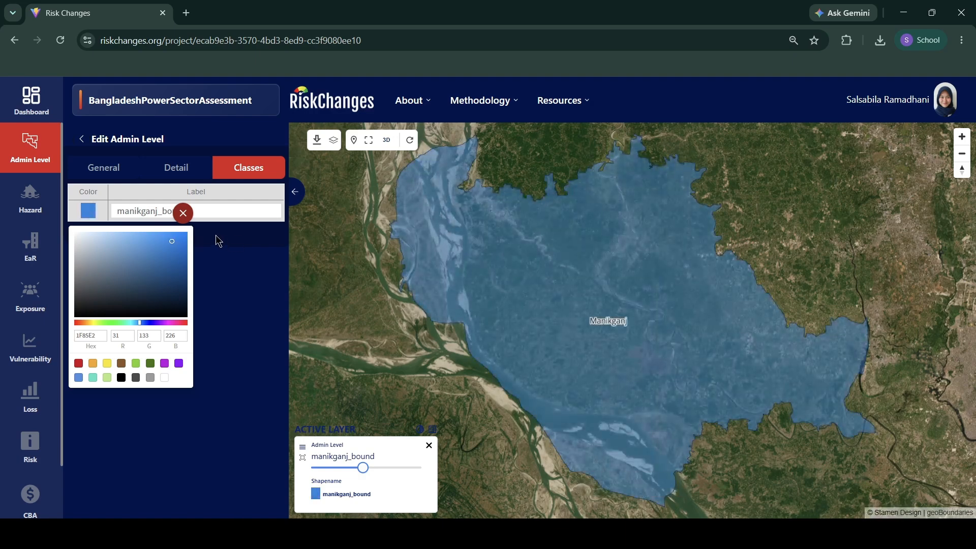
click(183, 213)
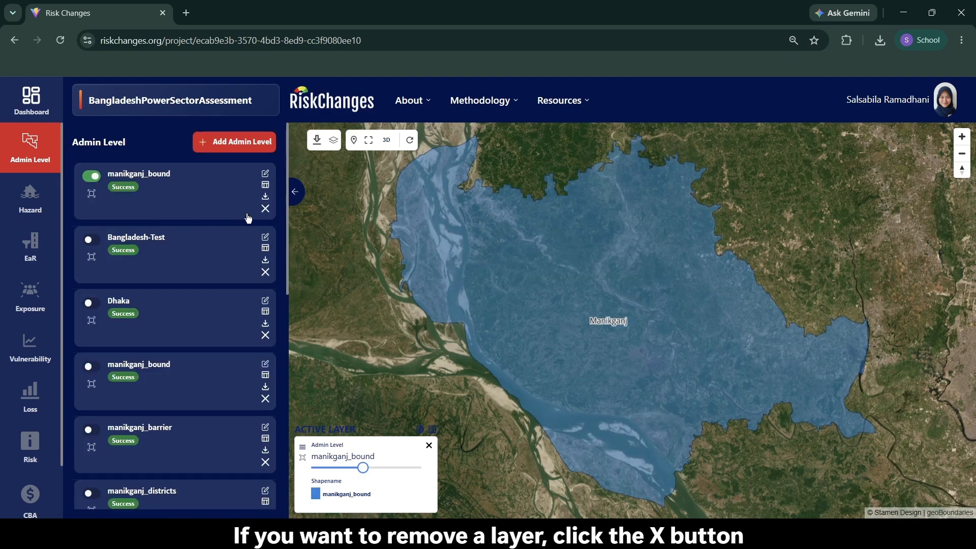
- Delete the newly added manikganj_bound layer from the project's admin levels
click(266, 209)
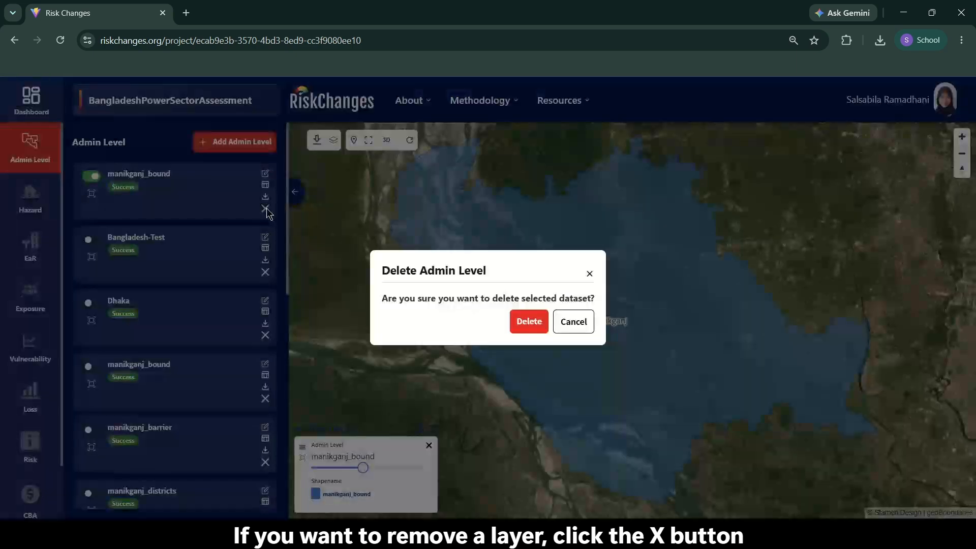
click(528, 322)
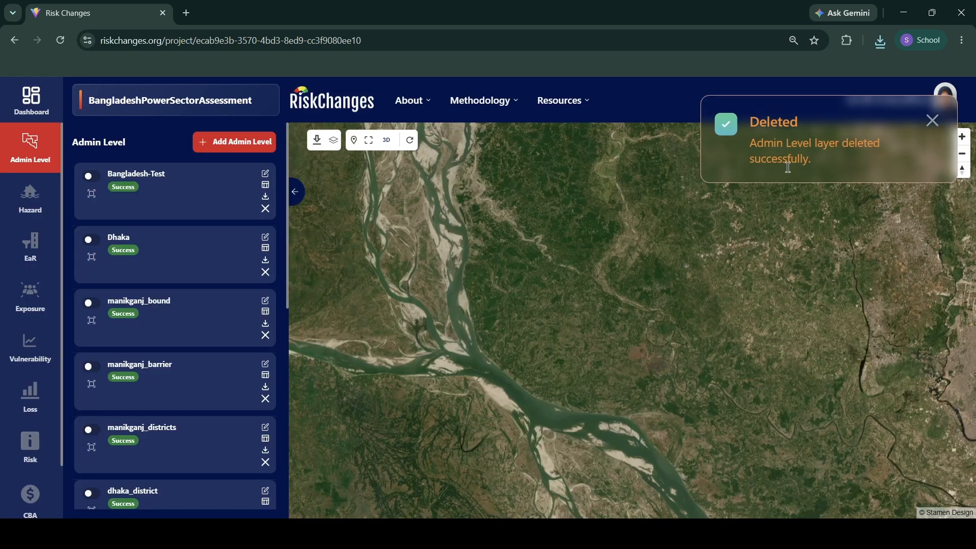
- Go to the project's hazard datasets and look through the Flood and Storm groups
click(30, 196)
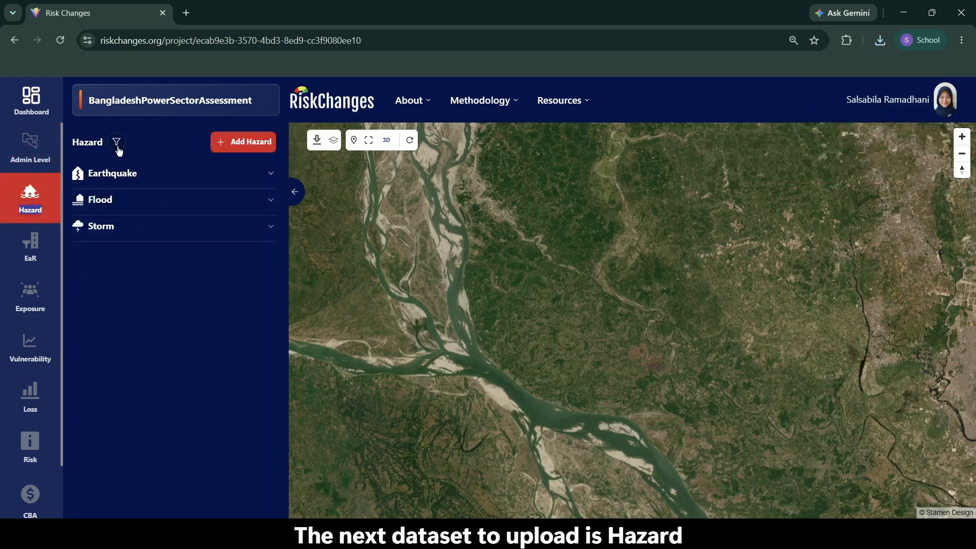
click(122, 201)
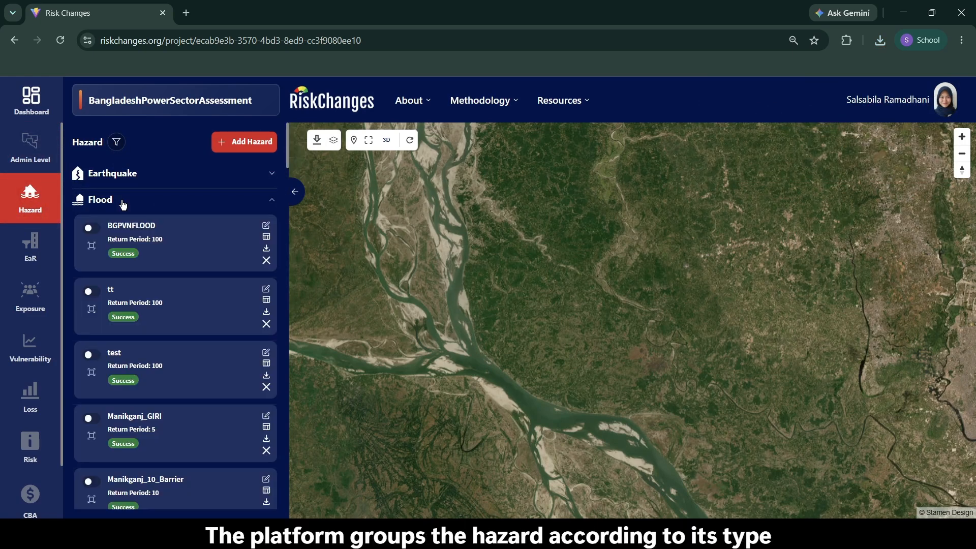
click(122, 204)
click(122, 234)
click(122, 233)
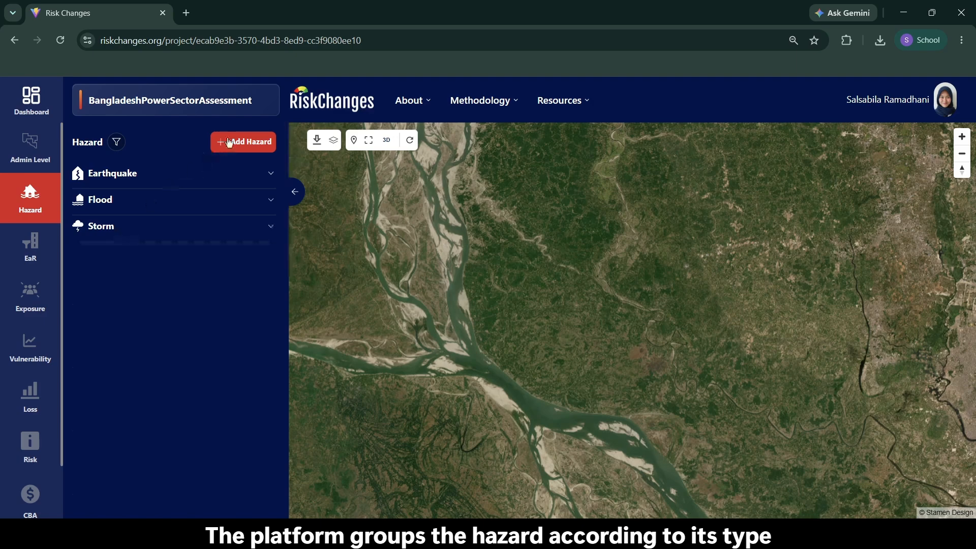
- Start a new hazard from the GIRI global dataset "Average duration of a drought event (SMA-1) - Present (Raster)" with manikganj_bound as admin level layer
click(244, 140)
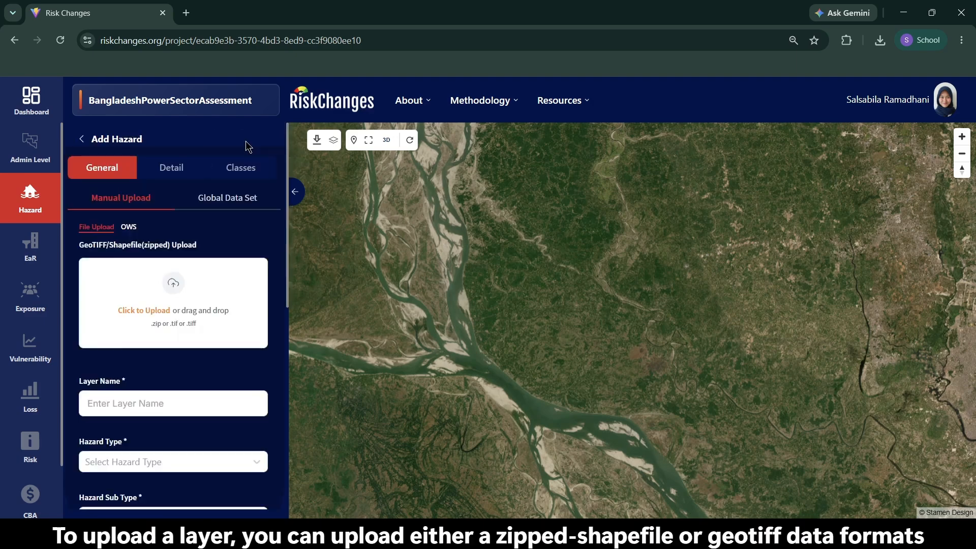
scroll(185, 275, down, 2)
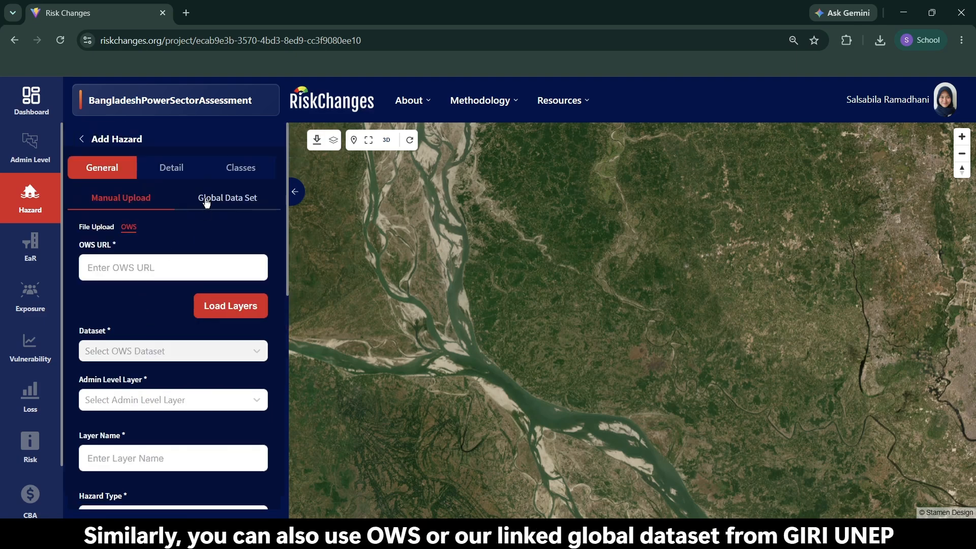
click(207, 202)
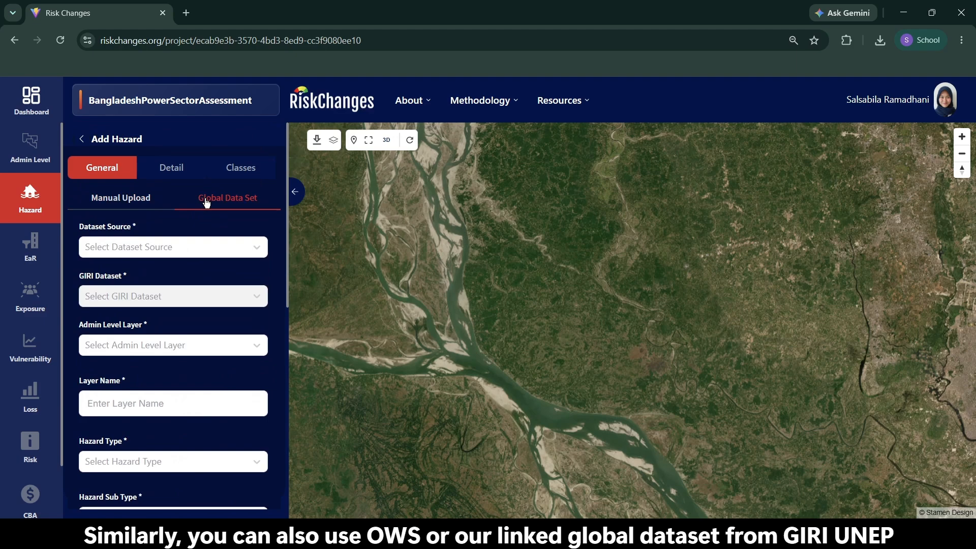
click(204, 254)
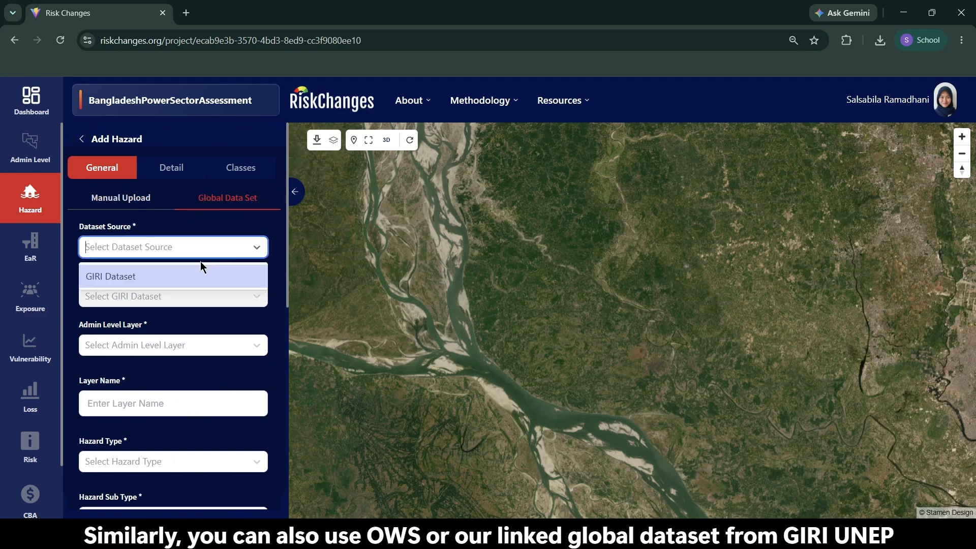
click(176, 277)
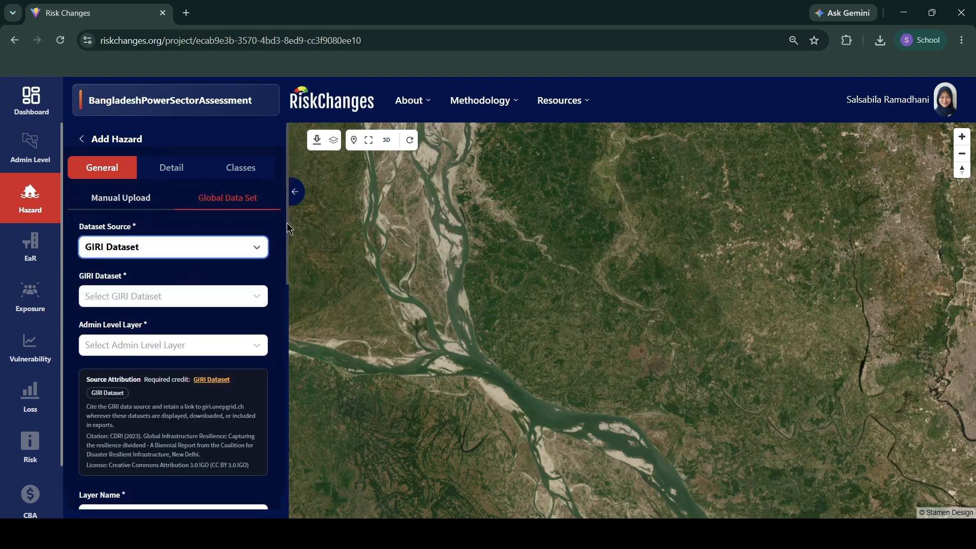
scroll(289, 224, down, 1)
click(218, 264)
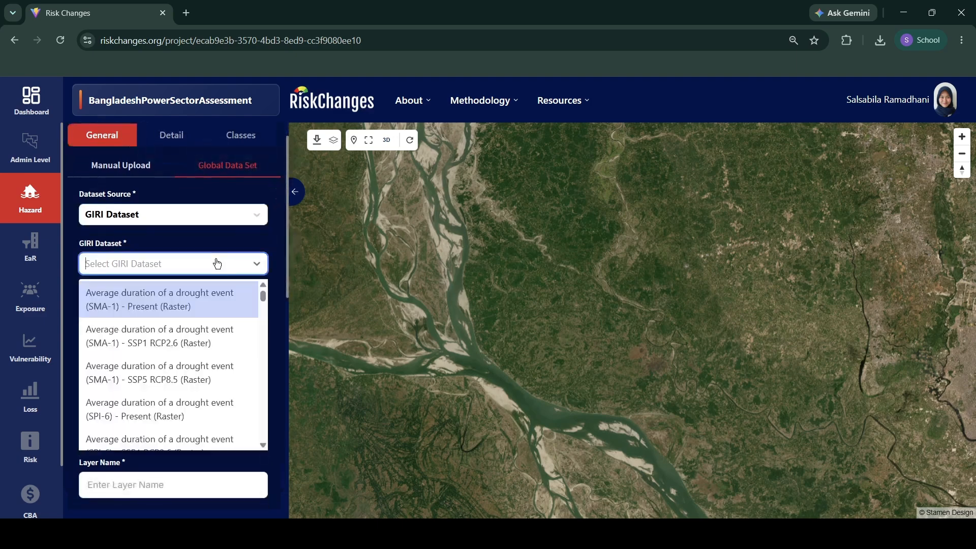
click(224, 309)
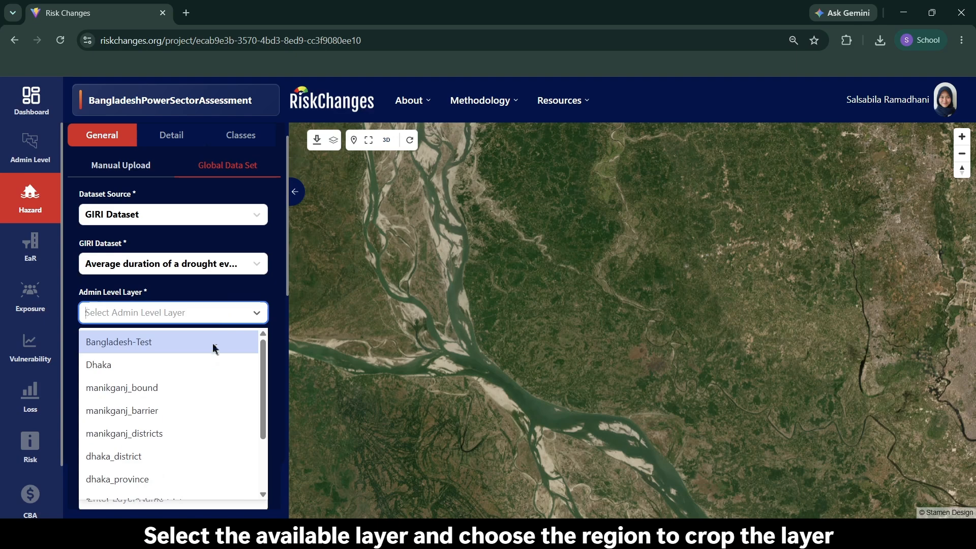
click(188, 388)
- Name the hazard layer drought_duration_present and set both its hazard type and sub type to Drought
scroll(201, 305, down, 4)
click(202, 302)
text(drought_duration)
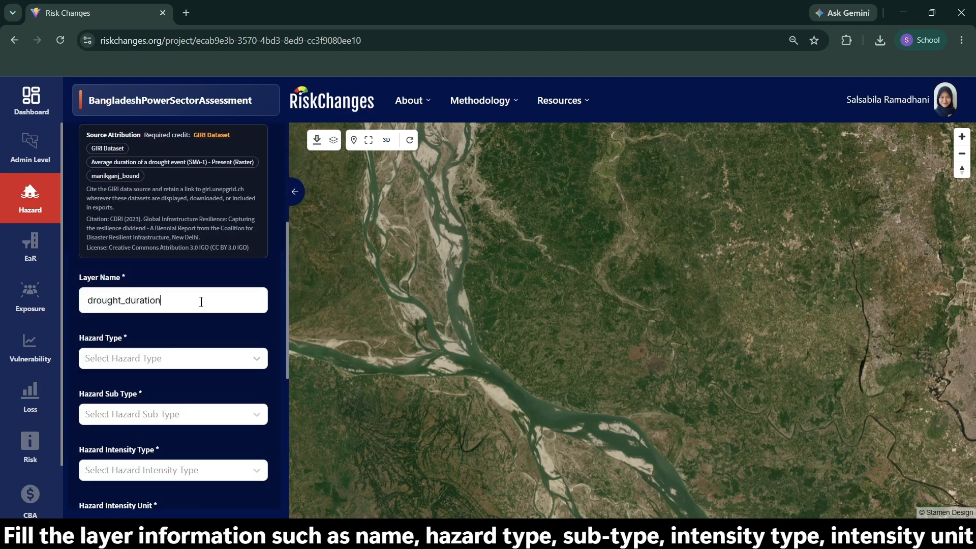
text(ent)
key(Tab)
key(Down)
key(Return)
key(Tab)
key(Down)
key(Return)
- Set the drought layer's hazard intensity type to Susceptibility and its intensity unit to classes
scroll(201, 315, down, 4)
click(192, 259)
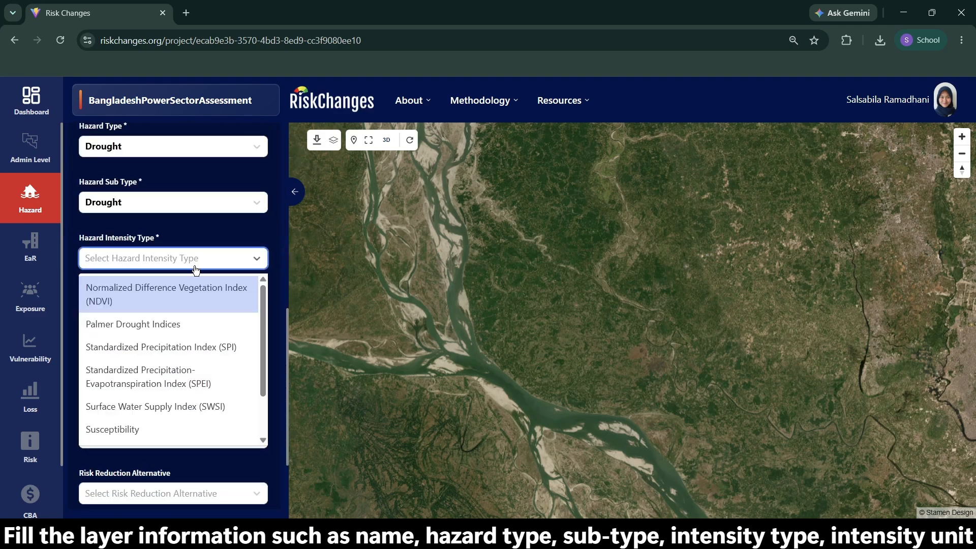
scroll(204, 294, down, 1)
scroll(219, 336, up, 1)
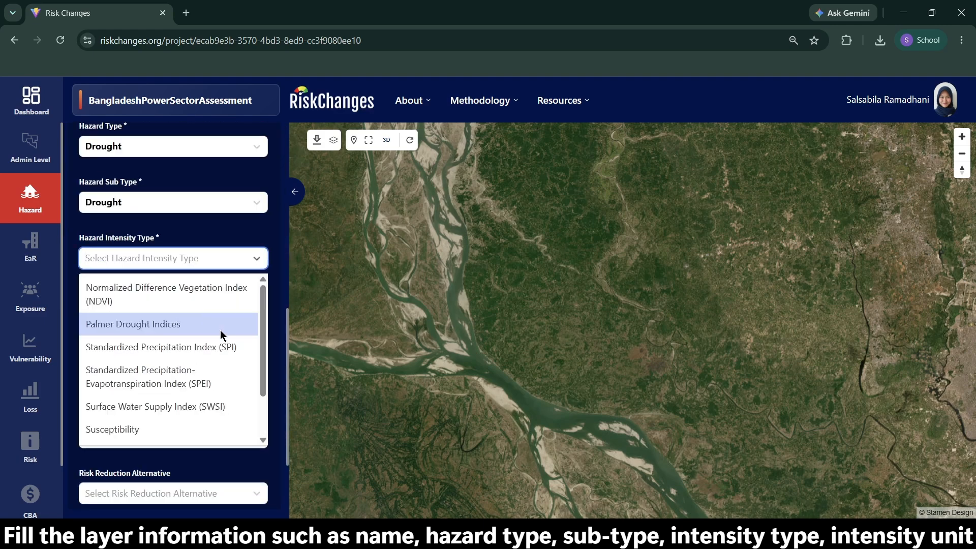
scroll(220, 339, down, 1)
click(207, 372)
click(205, 316)
click(205, 343)
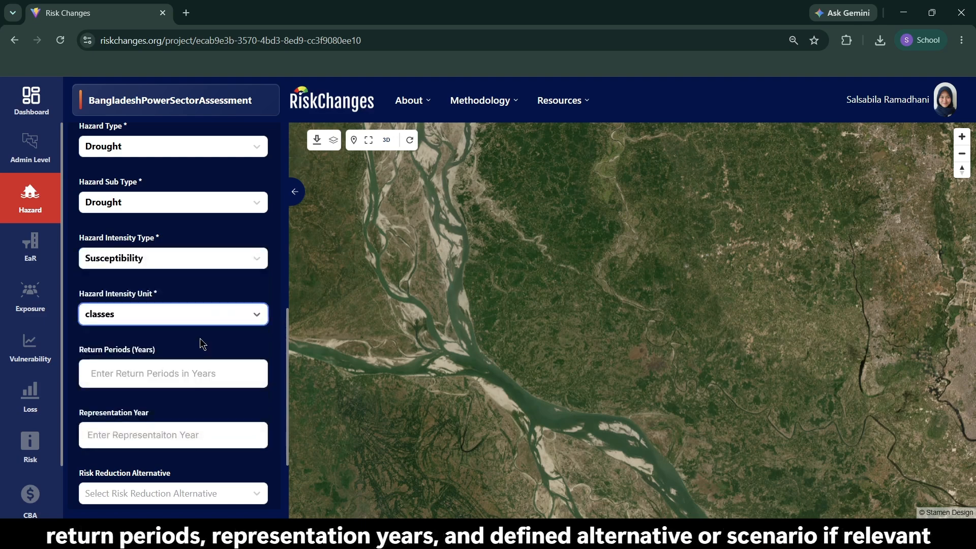
- Check the optional return period, risk reduction alternative and scenario fields, and save the drought hazard layer
scroll(200, 342, down, 2)
click(180, 274)
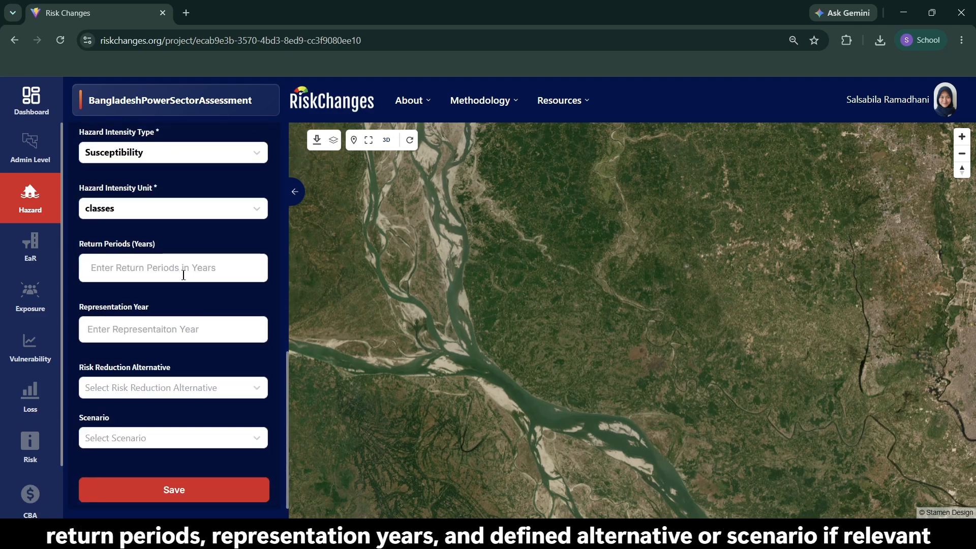
click(173, 388)
click(204, 387)
click(162, 436)
click(167, 377)
click(176, 493)
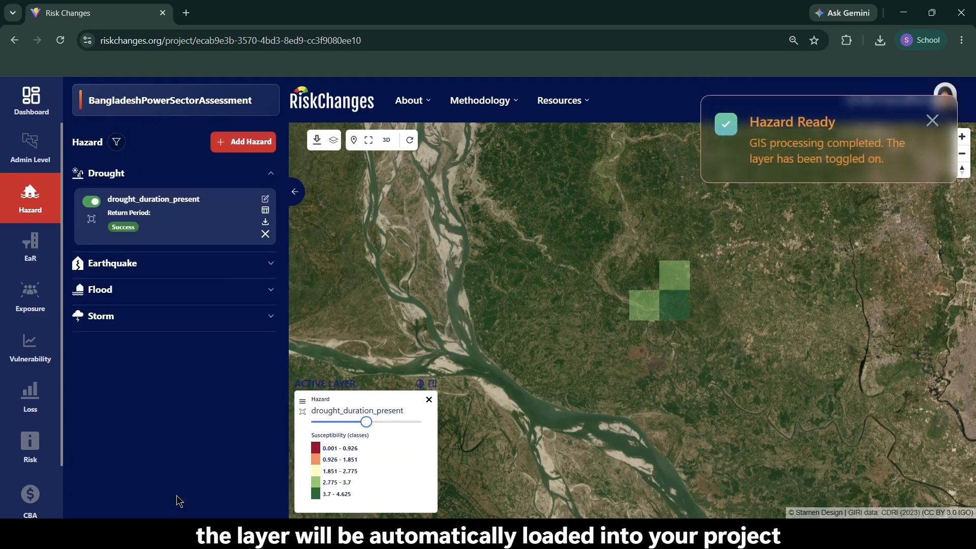
- Display the ManikganjDistrict_200 flood layer on the map together with Manikganj_200_Barrier
scroll(654, 279, up, 3)
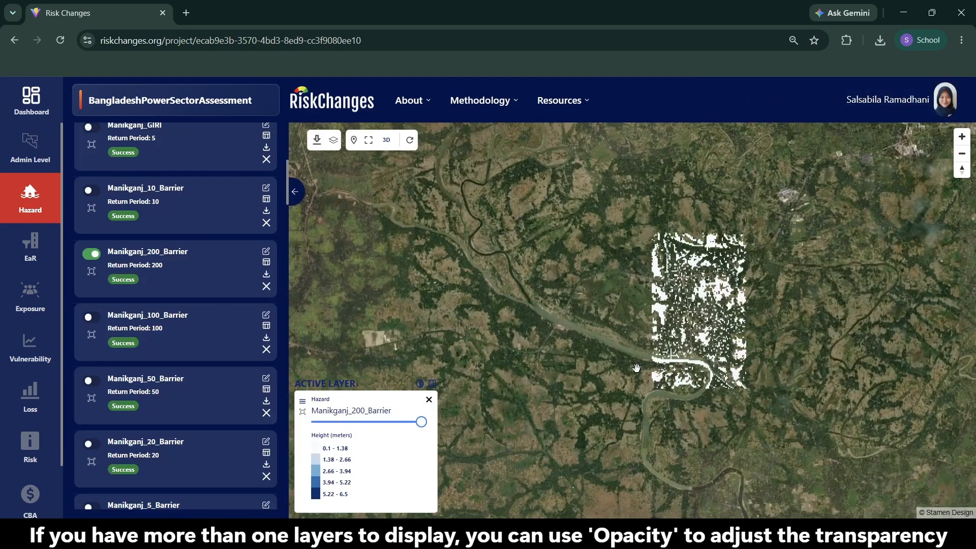
scroll(636, 367, up, 2)
scroll(105, 357, down, 5)
click(90, 380)
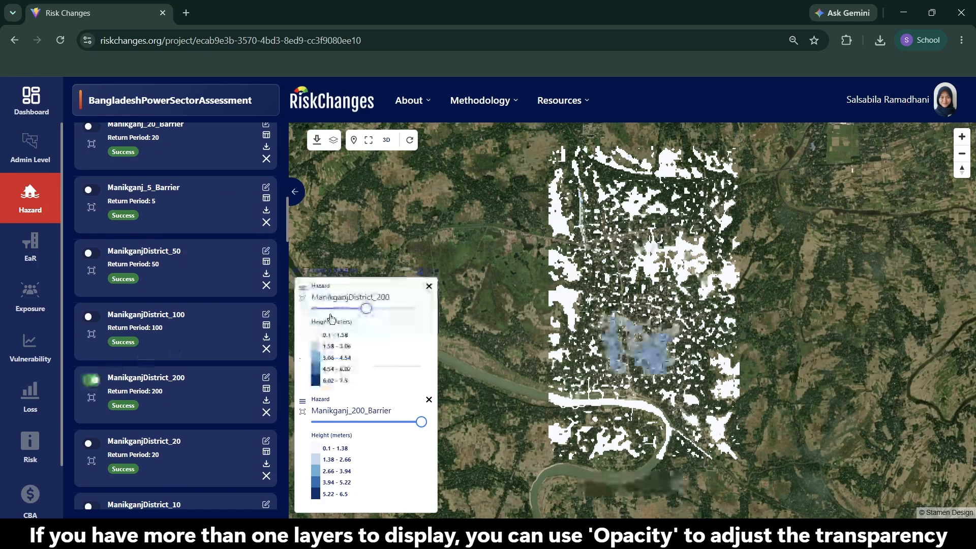
- Compare the two flood layers by lowering the opacity of ManikganjDistrict_200 and Manikganj_200_Barrier, and restore both to full opacity
drag(421, 308, 398, 308)
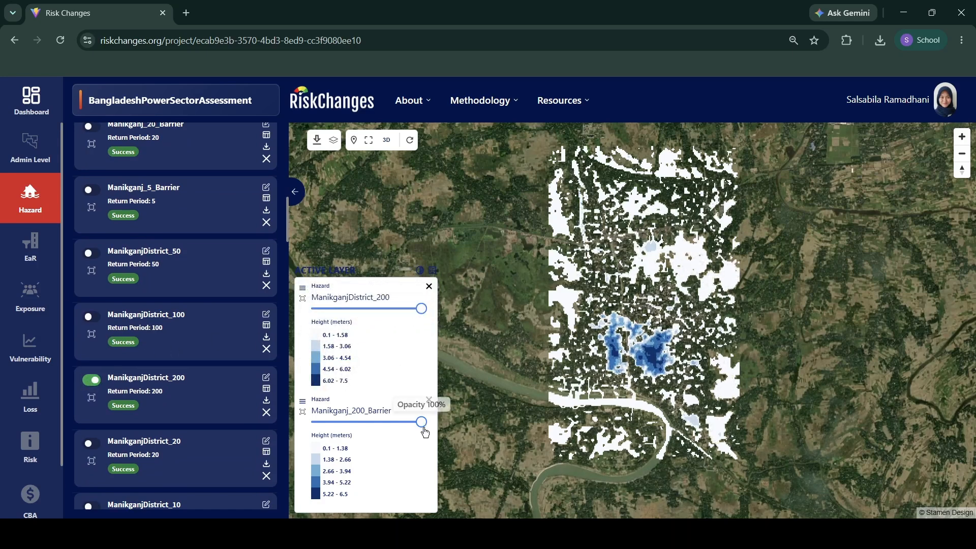
drag(422, 422, 311, 421)
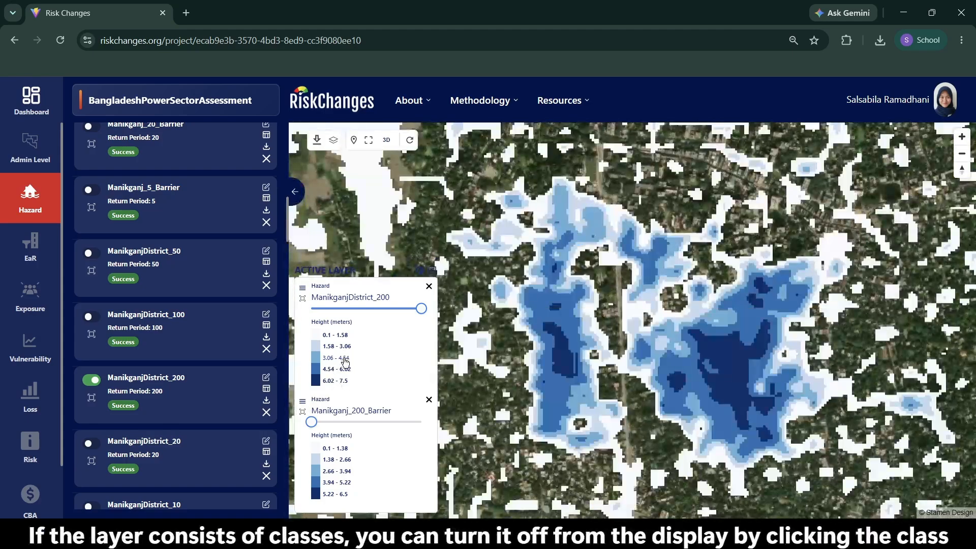
drag(311, 422, 421, 422)
mouse_move(421, 308)
mouse_down()
mouse_move(366, 314)
mouse_move(431, 320)
mouse_up()
- Open the summary table of ManikganjDistrict_200 and examine its raster width, height and pixel size
scroll(146, 287, up, 2)
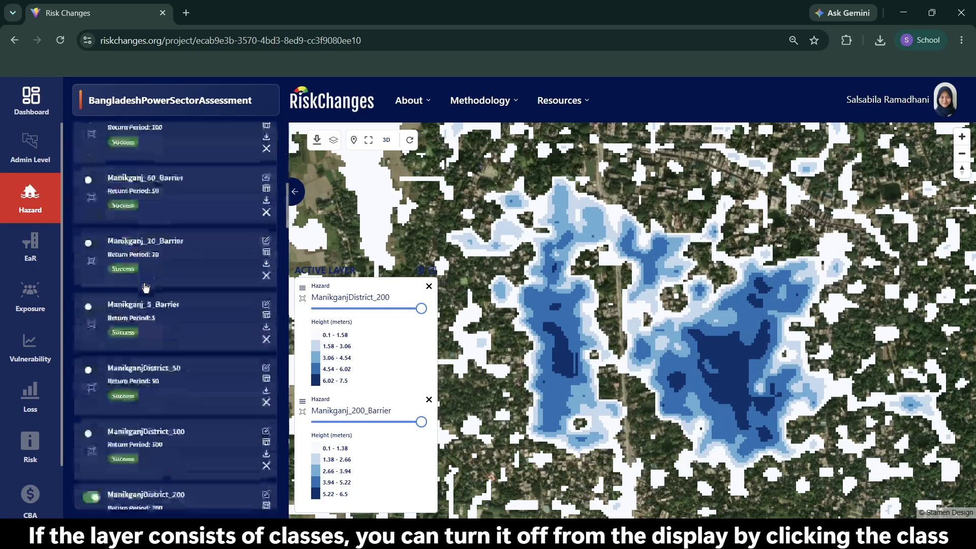
scroll(204, 288, down, 4)
click(267, 285)
drag(109, 190, 347, 192)
click(349, 193)
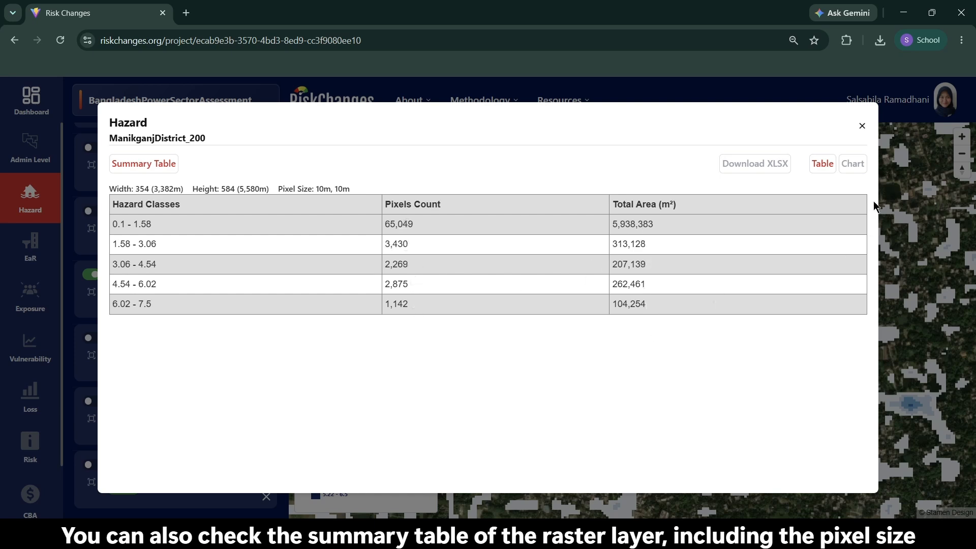
- View the ManikganjDistrict_200 summary as a chart with total area hidden, export the summary to XLSX, and close it
click(850, 163)
click(511, 462)
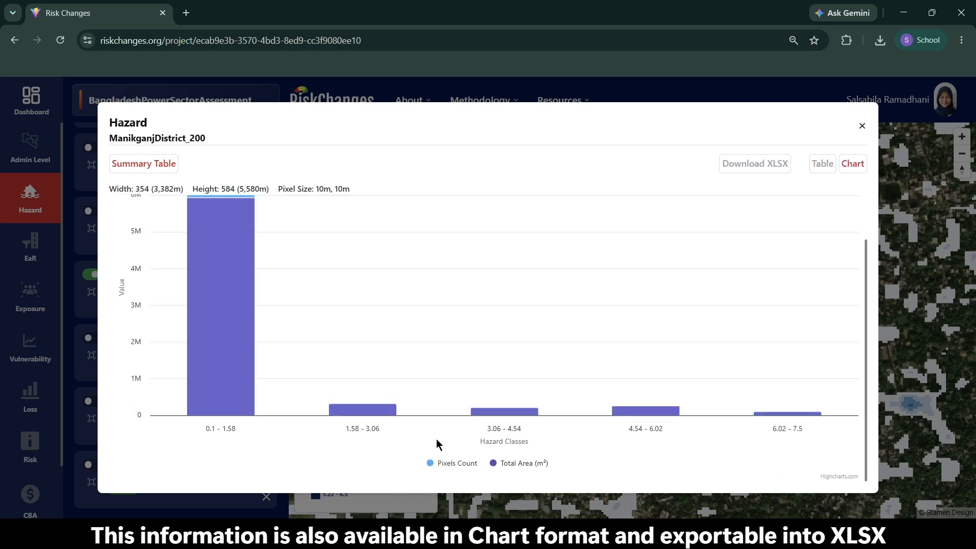
click(518, 463)
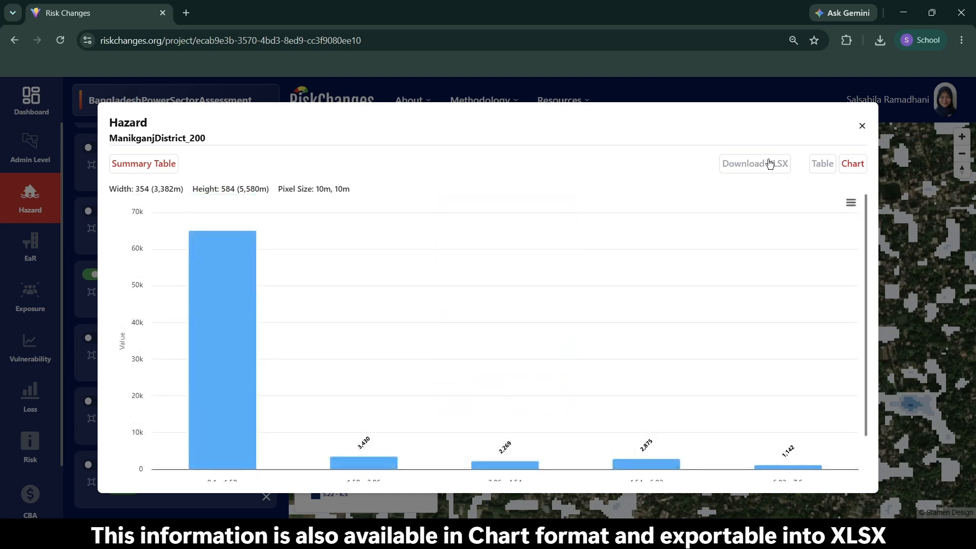
click(831, 169)
click(862, 126)
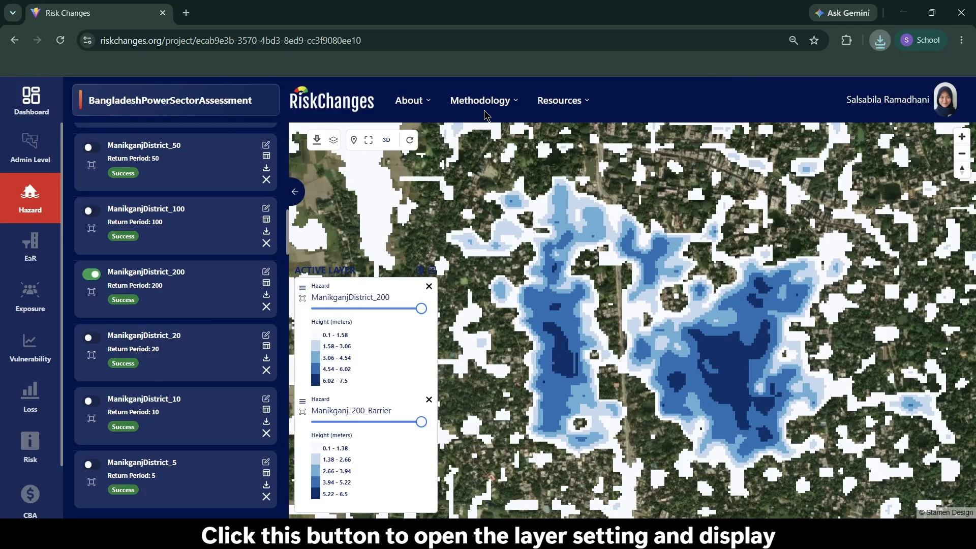
- Open ManikganjDistrict_200 for editing and examine its general settings and the available class mode and field options
click(265, 277)
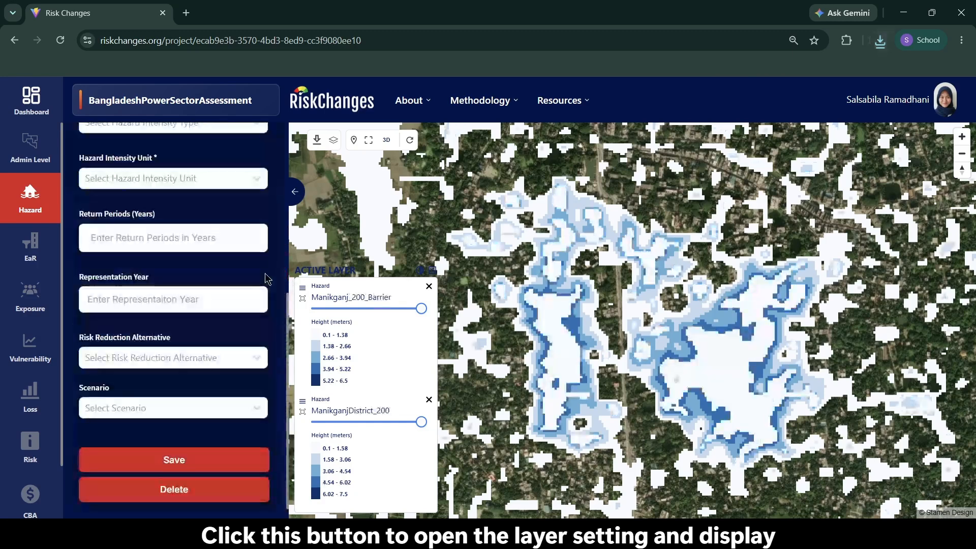
scroll(123, 338, up, 6)
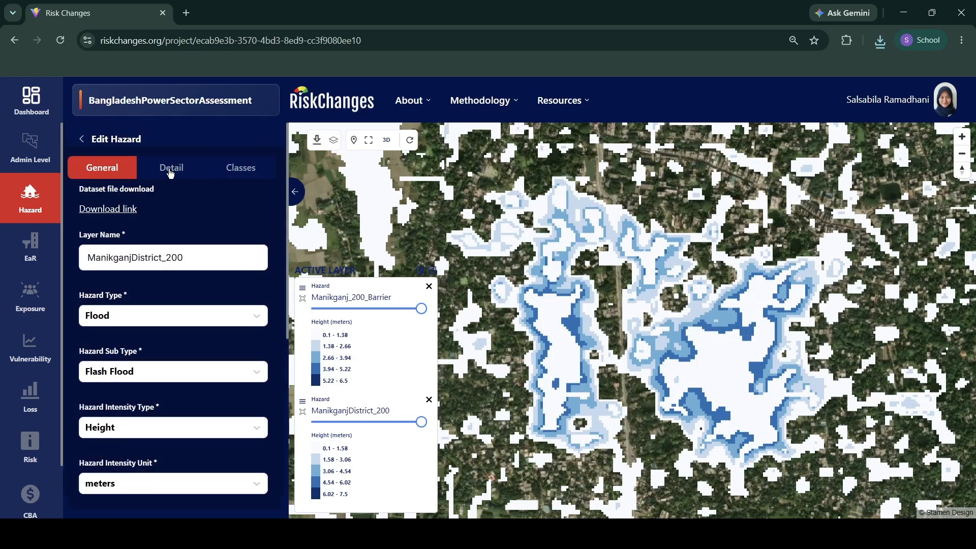
click(172, 169)
click(175, 220)
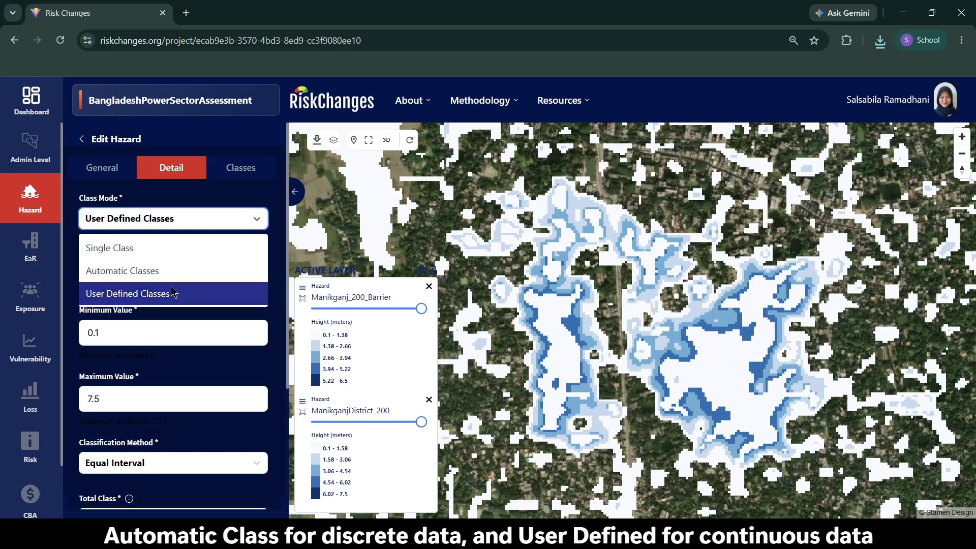
click(187, 218)
click(247, 283)
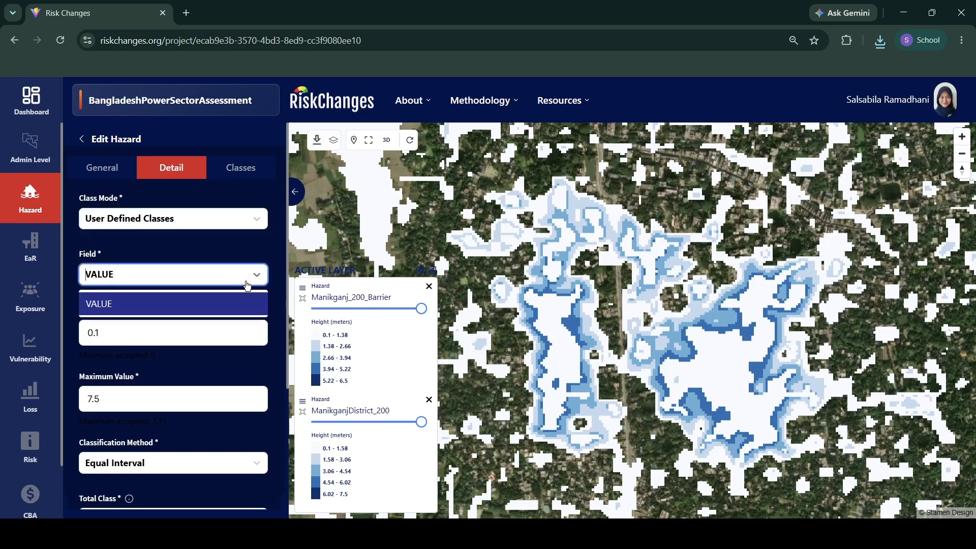
click(246, 285)
- Examine the minimum and maximum values, classification methods and color scales available for ManikganjDistrict_200
scroll(156, 242, down, 2)
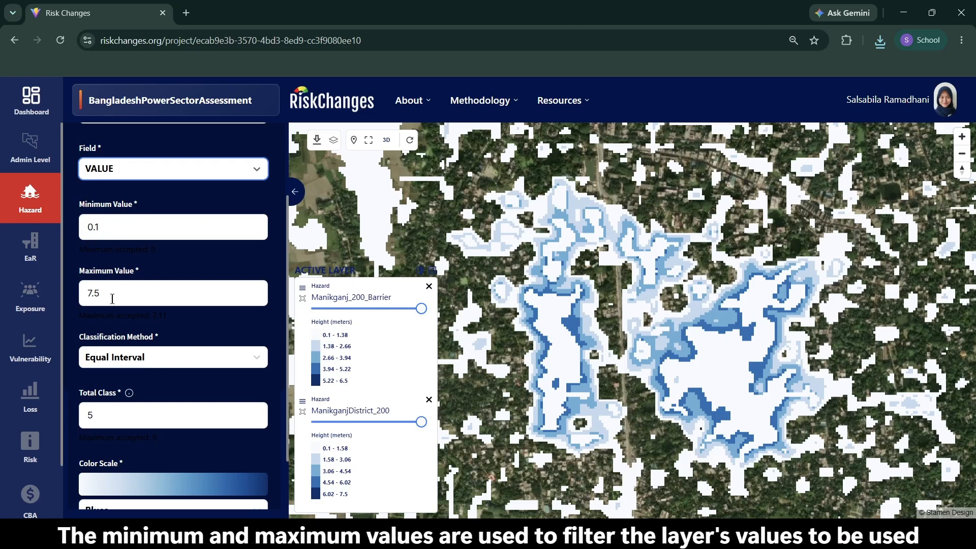
scroll(113, 298, down, 2)
click(156, 288)
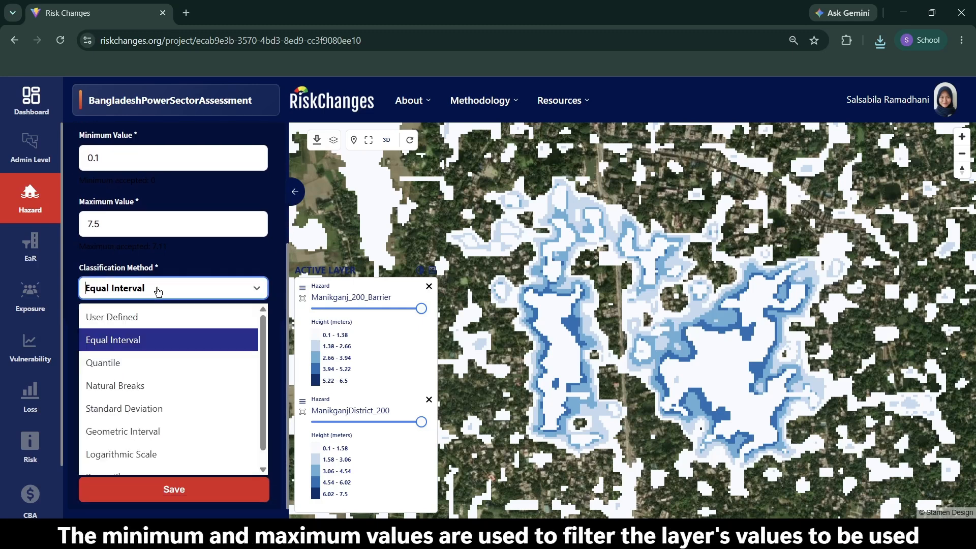
scroll(164, 356, down, 1)
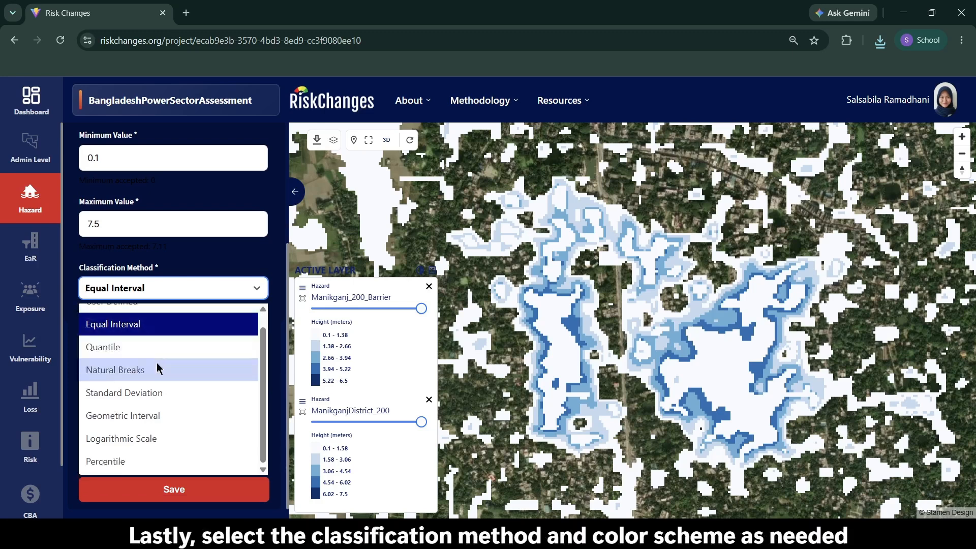
click(239, 269)
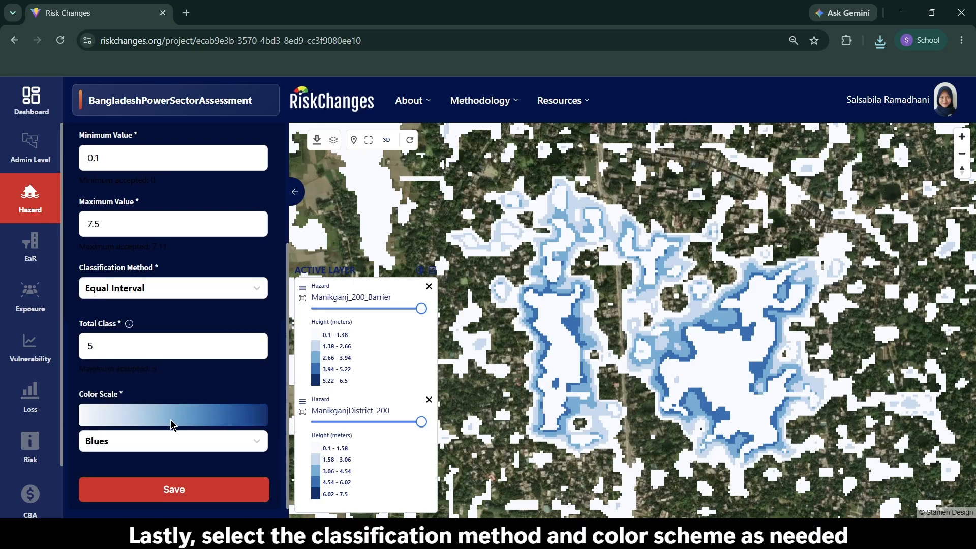
click(185, 414)
scroll(187, 397, down, 10)
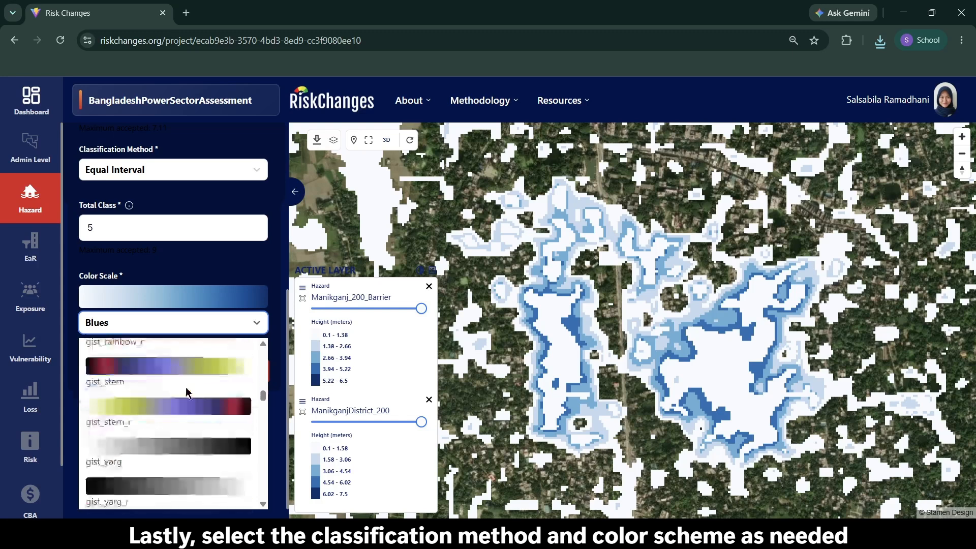
click(235, 254)
click(191, 490)
- Examine the editable colors and labels of the individual ManikganjDistrict_200 classes
click(245, 169)
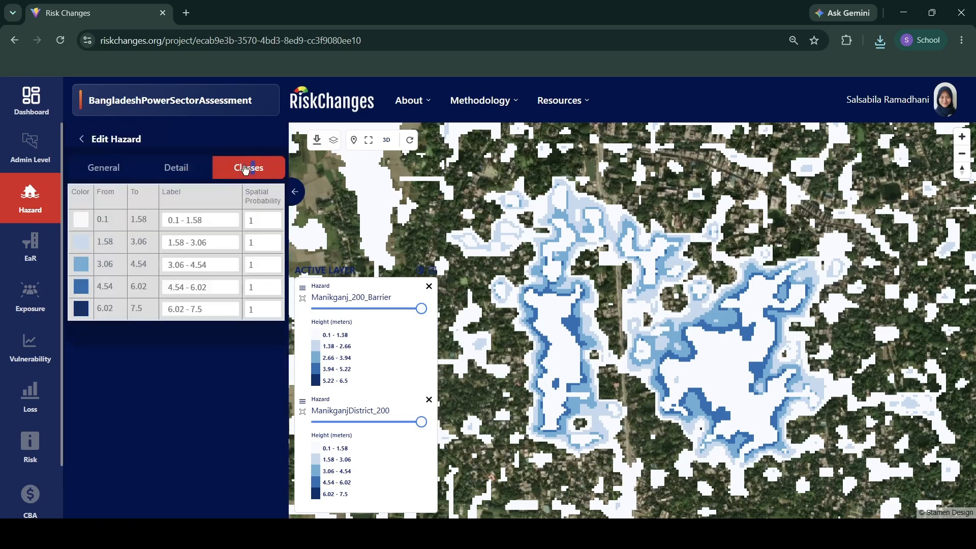
click(81, 222)
click(185, 233)
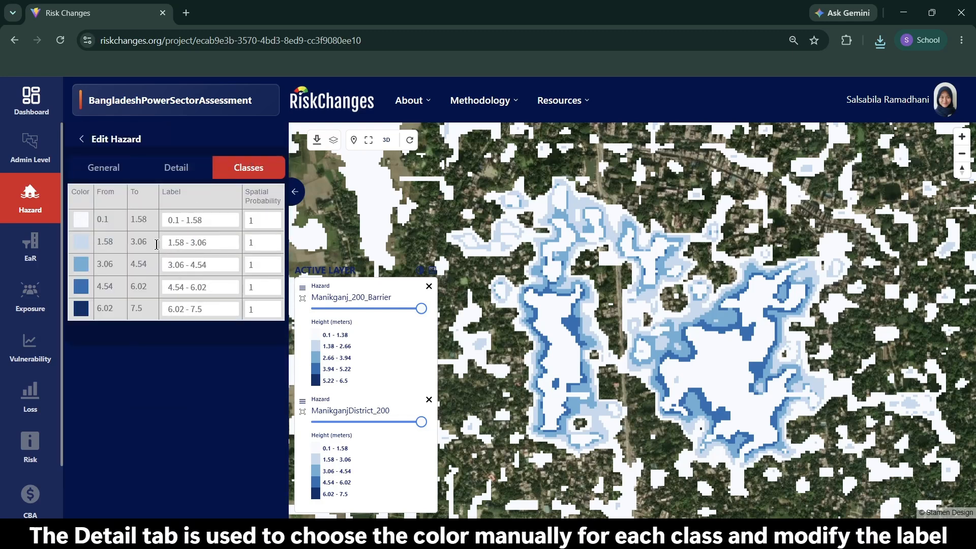
click(77, 267)
click(178, 268)
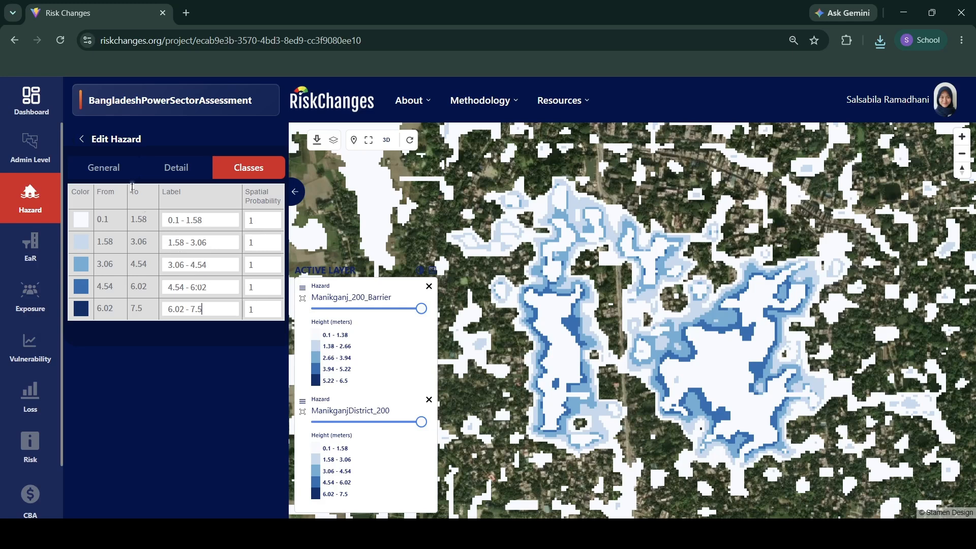
- Open the elements-at-risk layers and look through the Buildings, Grids, Lines, Points and Polygons groups
click(45, 237)
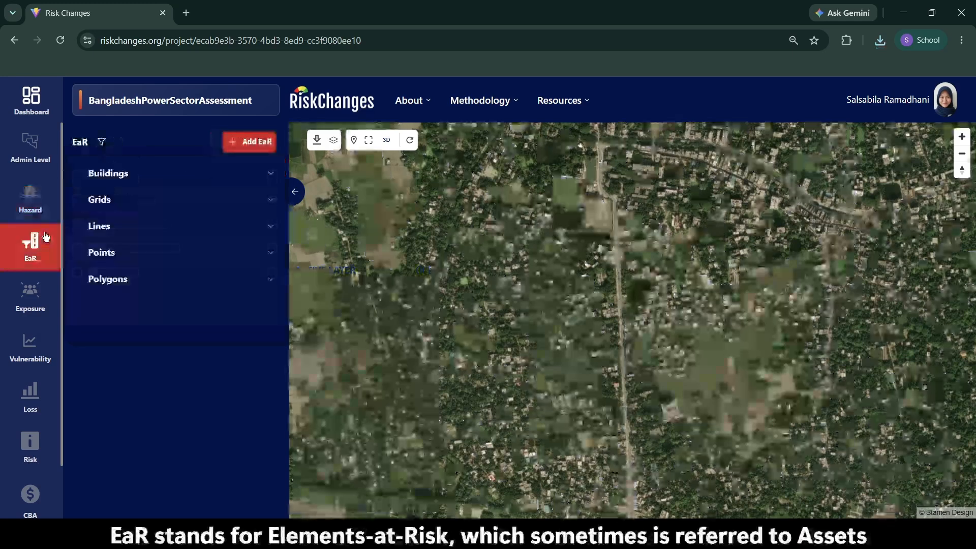
click(109, 174)
click(108, 174)
click(108, 201)
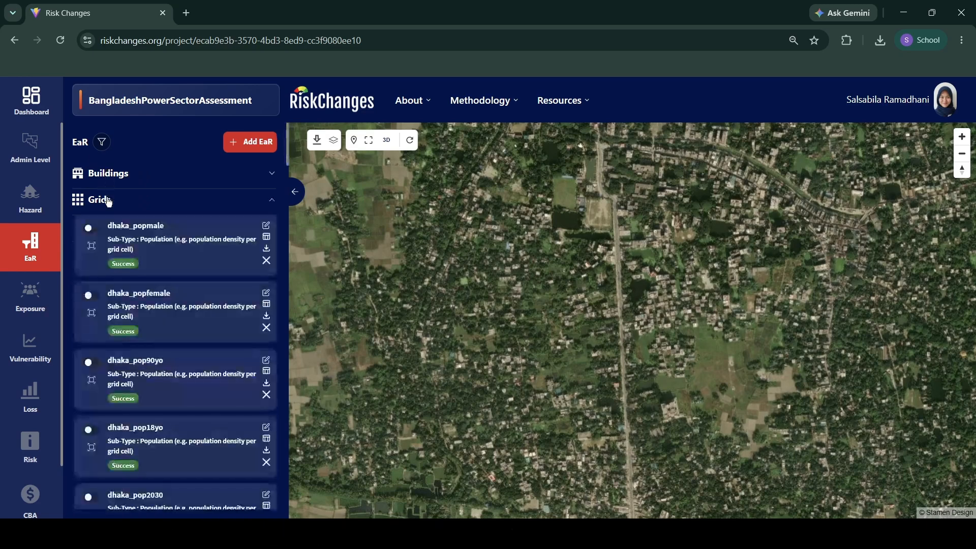
click(108, 200)
click(118, 235)
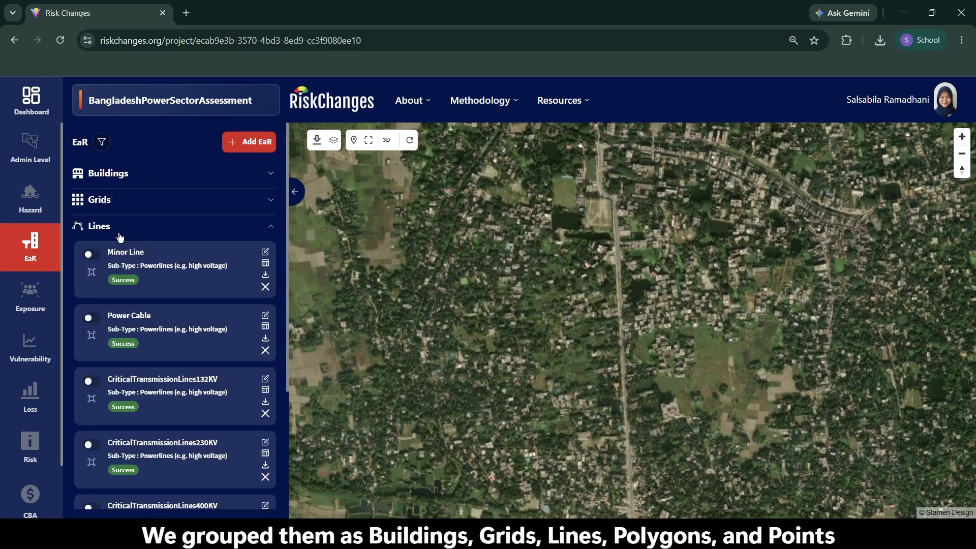
click(122, 234)
click(126, 255)
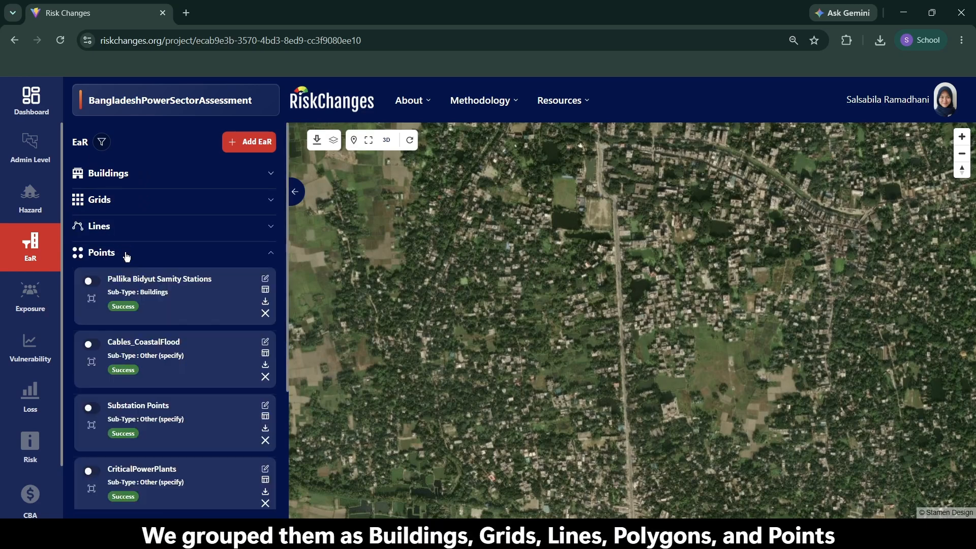
click(127, 255)
click(129, 279)
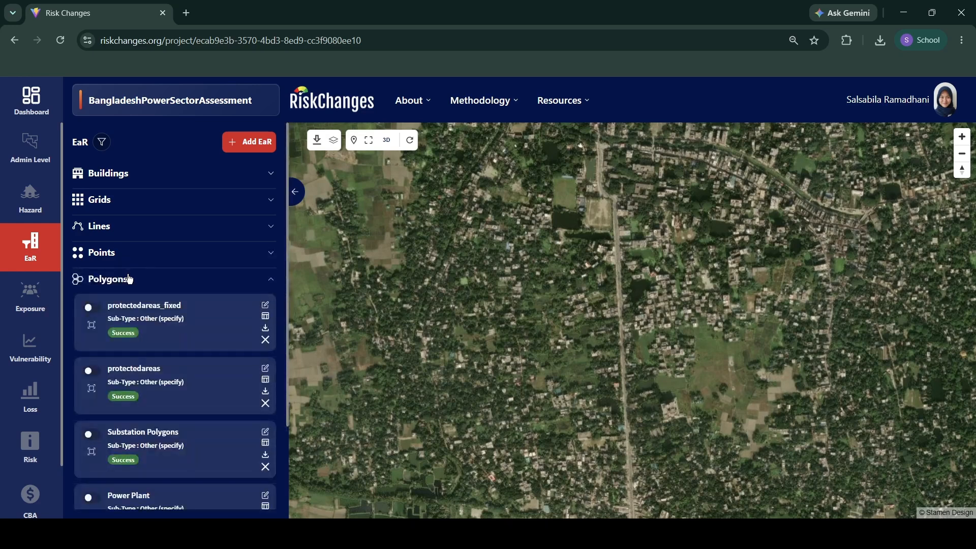
click(129, 279)
- Start adding an element-at-risk layer and examine the manual file upload and OWS link fields
click(248, 148)
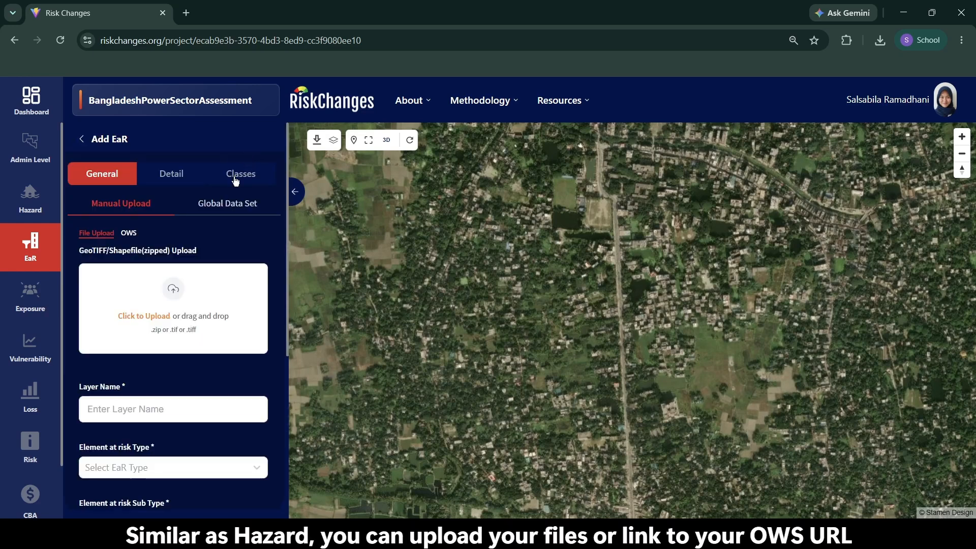
scroll(197, 270, down, 1)
click(133, 197)
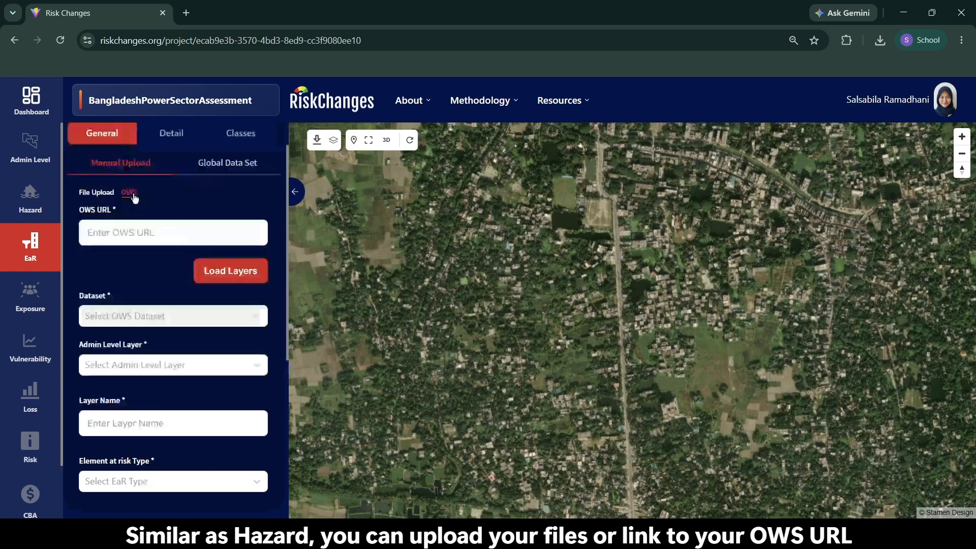
scroll(138, 195, down, 3)
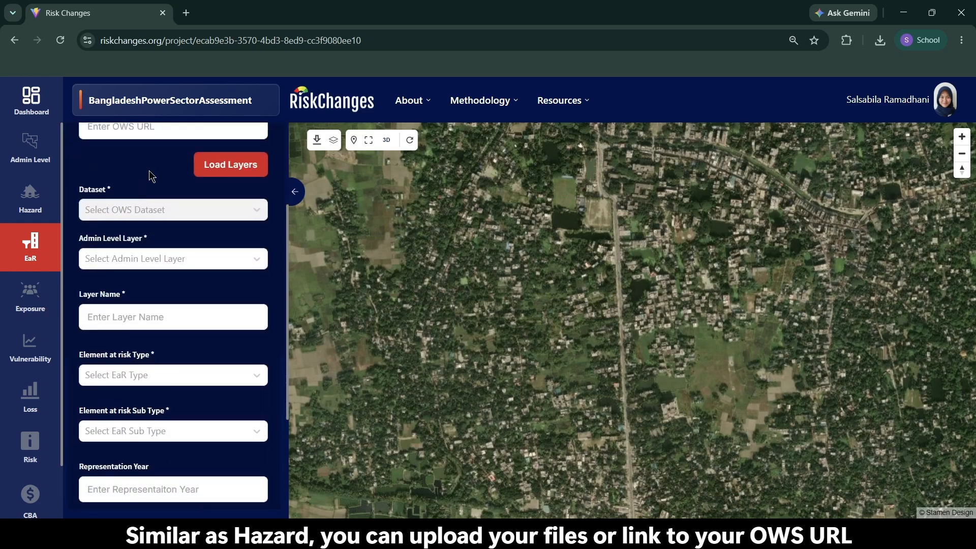
scroll(152, 173, down, 3)
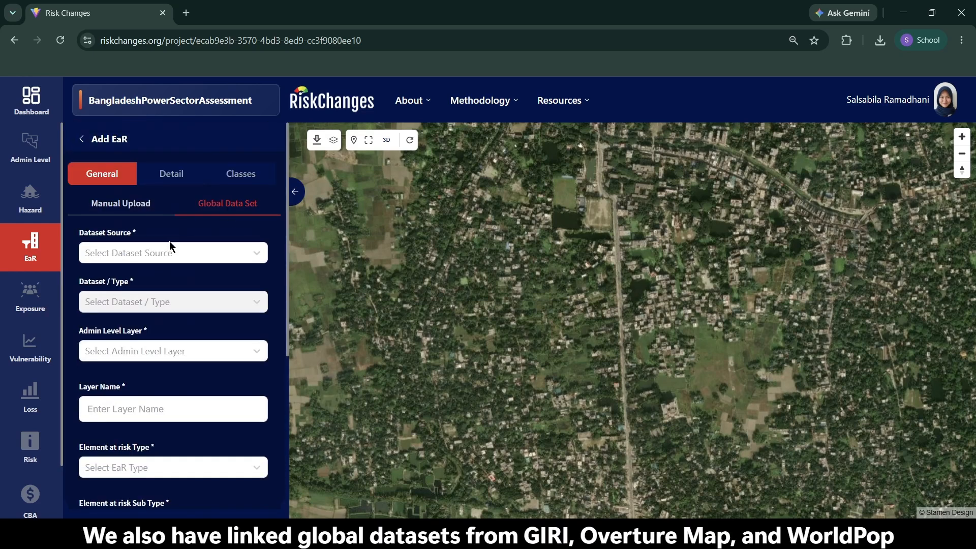
- Choose the WorldPop global dataset Population / 2030 / 1km with manikganj_bound as the admin level layer
scroll(170, 240, down, 3)
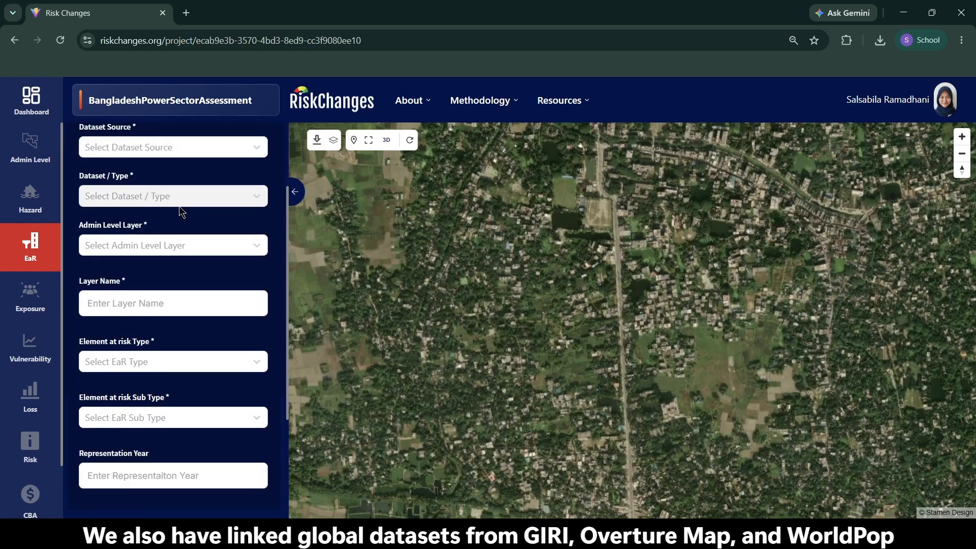
click(192, 149)
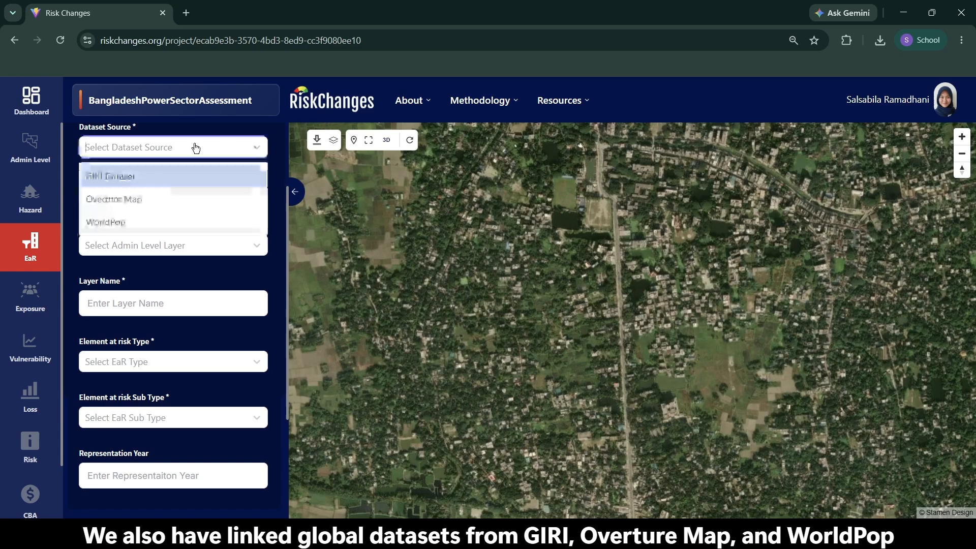
click(160, 216)
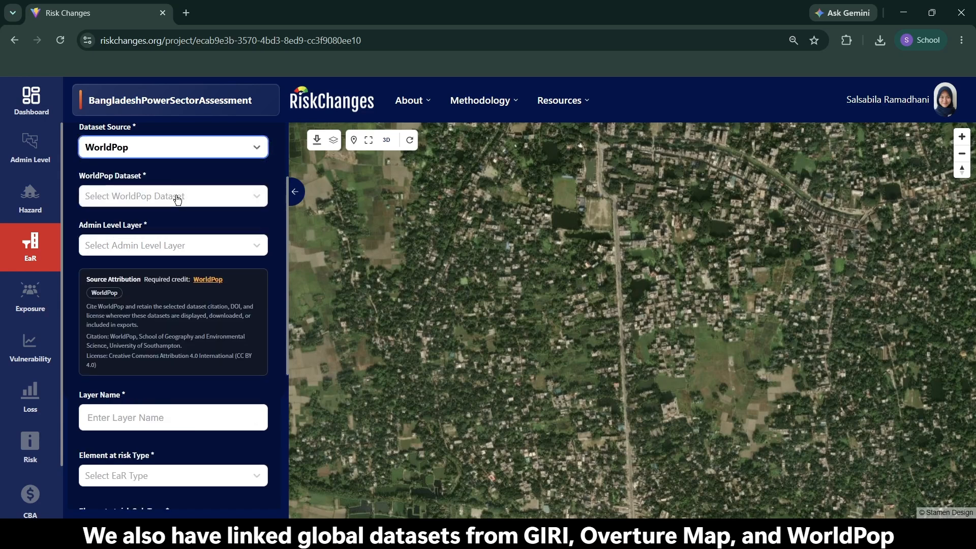
click(178, 199)
scroll(171, 239, down, 5)
click(160, 297)
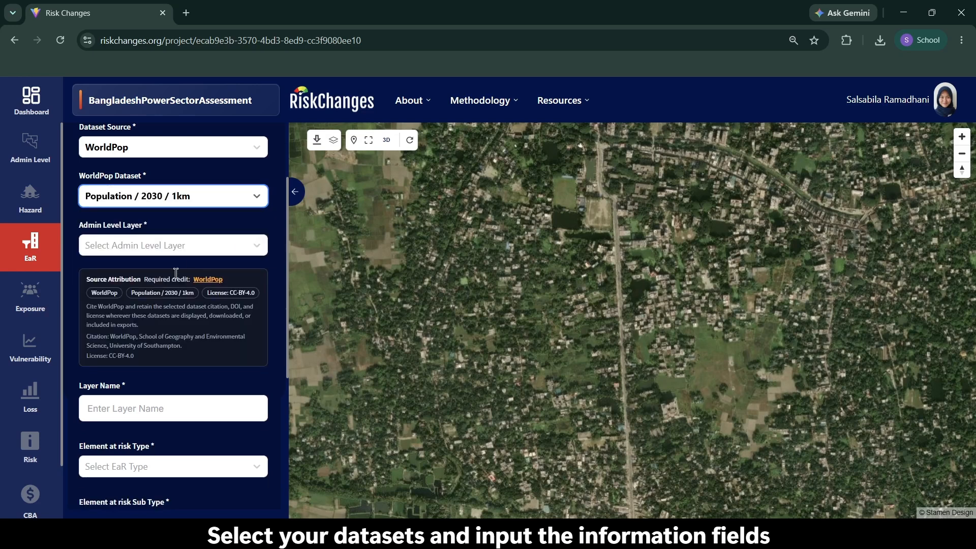
click(168, 246)
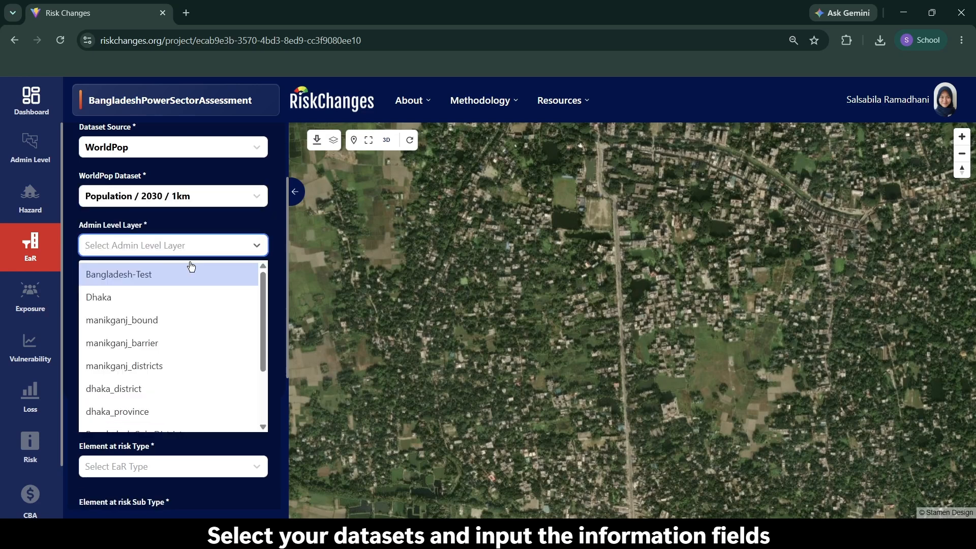
click(173, 320)
- Name the new layer worldpop_manikganj and set its element-at-risk type to Grids
scroll(190, 210, down, 4)
click(190, 209)
text(worldpop_manikganj)
key(Tab)
key(Down)
key(Down)
key(Down)
key(Up)
key(Return)
- Set the sub-type to Population and the representation year to 2030, and save the new layer
key(Tab)
key(Down)
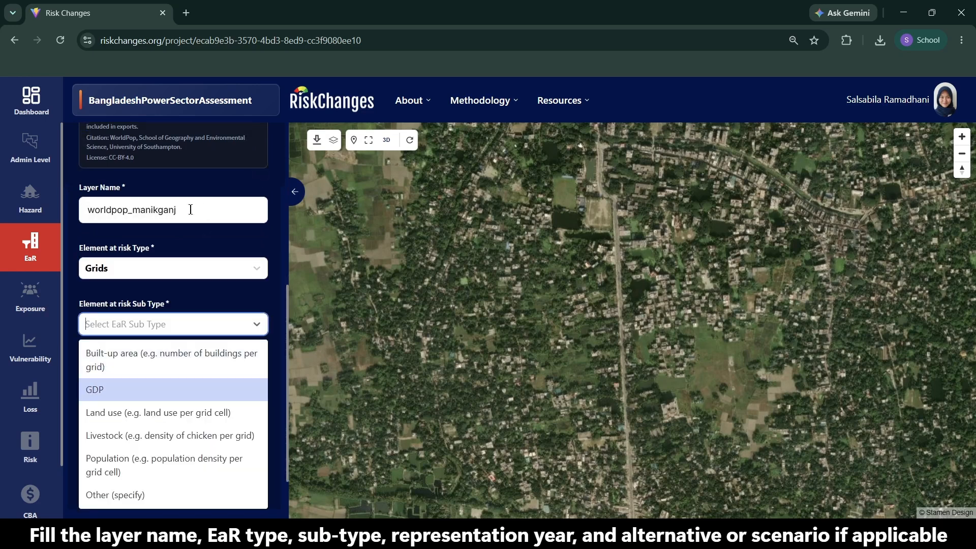
key(Down)
key(Down)
key(Down)
key(Down)
key(Return)
text(2030)
click(193, 443)
click(208, 443)
click(212, 378)
click(176, 440)
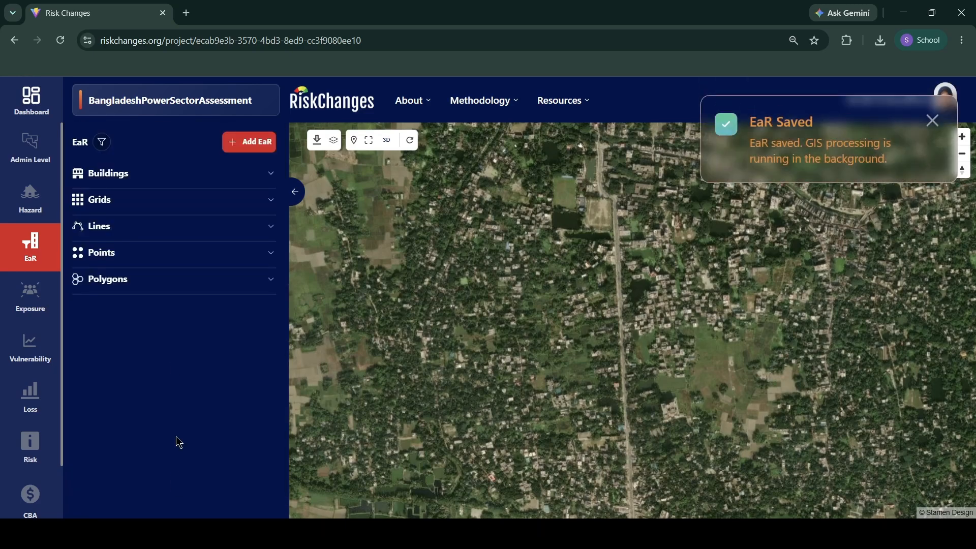
- Show the worldpop_manikganj grid layer on the map
click(194, 203)
click(91, 228)
scroll(488, 322, down, 10)
scroll(489, 321, up, 2)
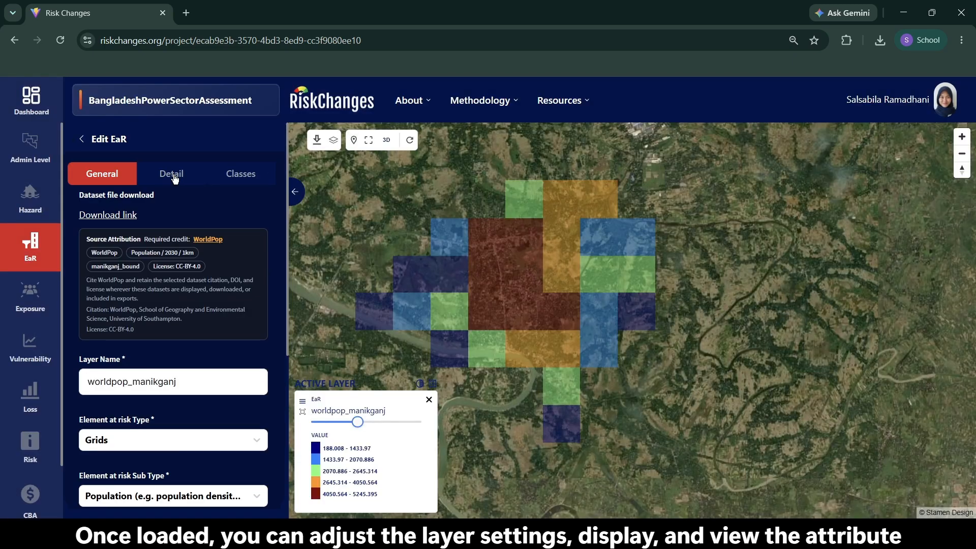
- Examine the detail and class settings of worldpop_manikganj, and return to the EaR list
click(174, 179)
scroll(113, 368, down, 5)
scroll(113, 368, up, 5)
click(240, 174)
click(82, 216)
click(81, 138)
- Show the Manikganj_Buil_Modified buildings on the map and rearrange the order of the active layers
click(182, 198)
click(175, 173)
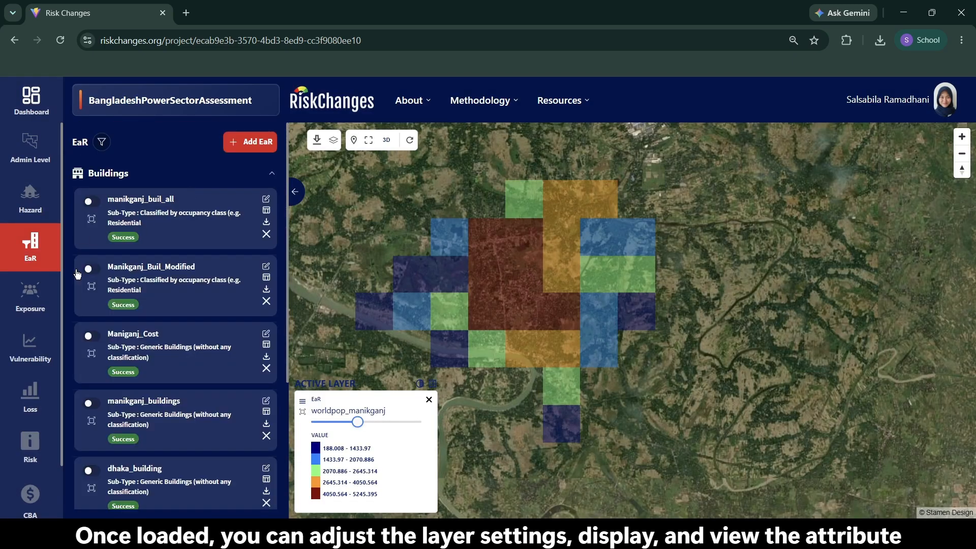
click(92, 269)
scroll(489, 298, up, 10)
drag(302, 345, 305, 425)
drag(303, 458, 303, 346)
drag(366, 364, 368, 366)
scroll(571, 322, down, 8)
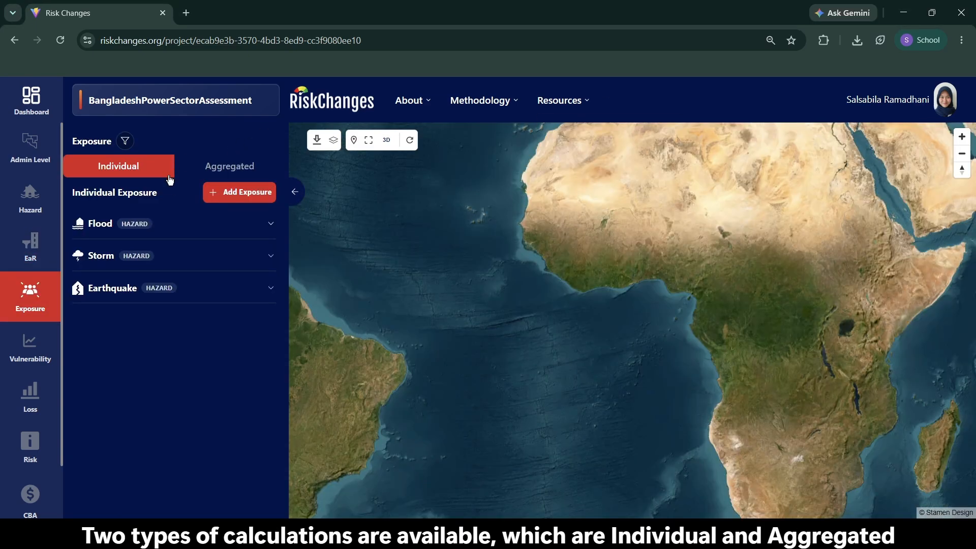
- Compare the individual and aggregated exposure lists and look through the Flood, Storm and Earthquake hazard groups
click(228, 172)
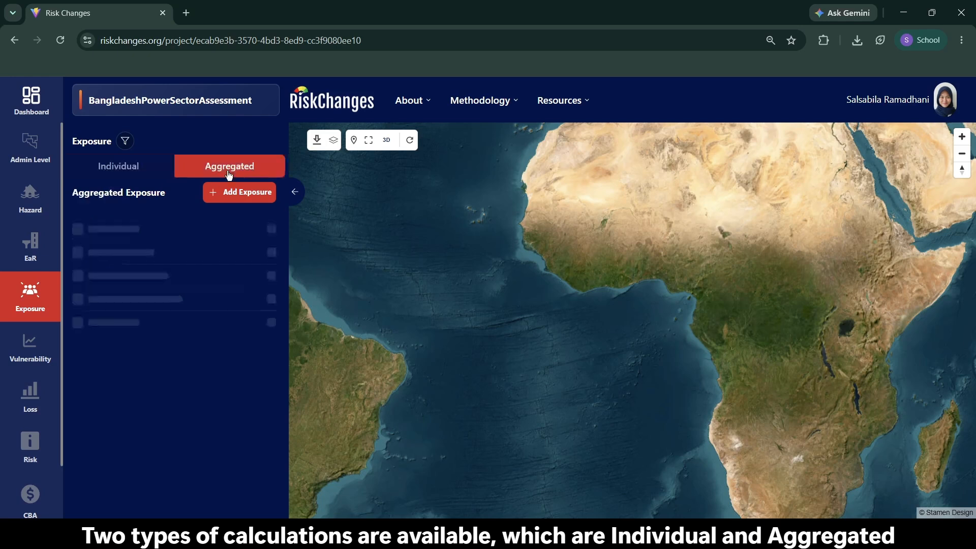
click(157, 177)
click(131, 227)
click(131, 228)
click(131, 258)
click(131, 258)
click(134, 286)
click(134, 286)
- Examine the element-at-risk groups under the individual Flood exposures and revisit the aggregated exposures
click(135, 227)
click(137, 251)
click(136, 251)
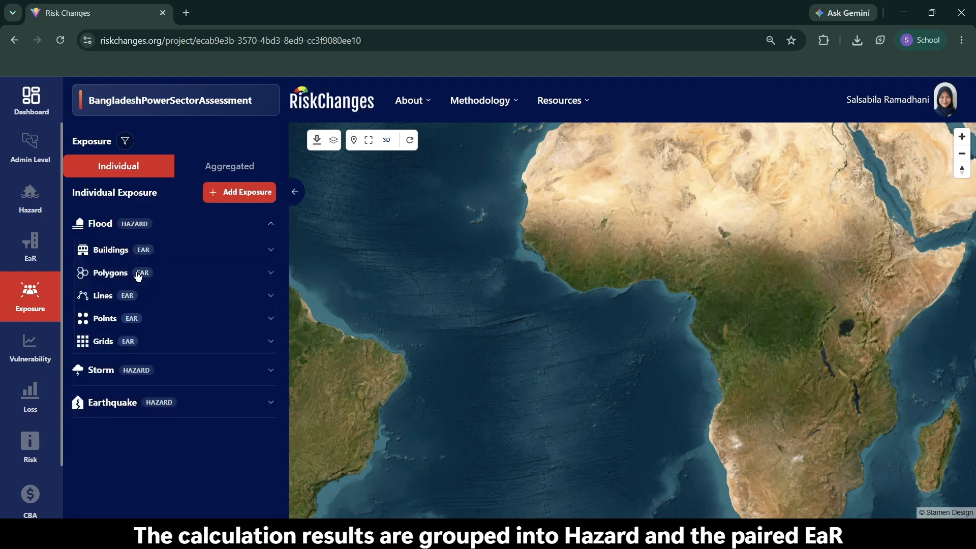
click(249, 168)
click(122, 166)
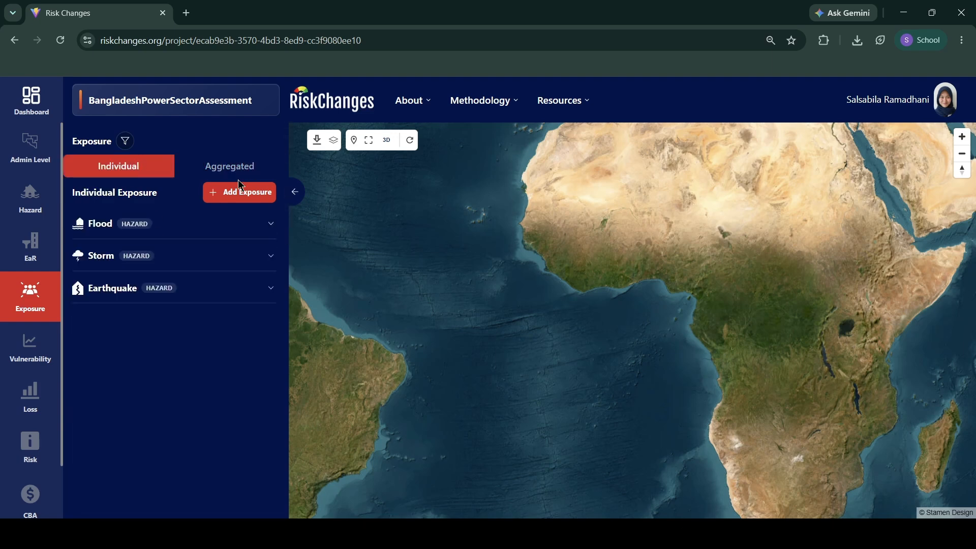
- Start a new individual exposure and examine its layer name field and the available hazard, EaR and intensity options
click(240, 192)
click(207, 218)
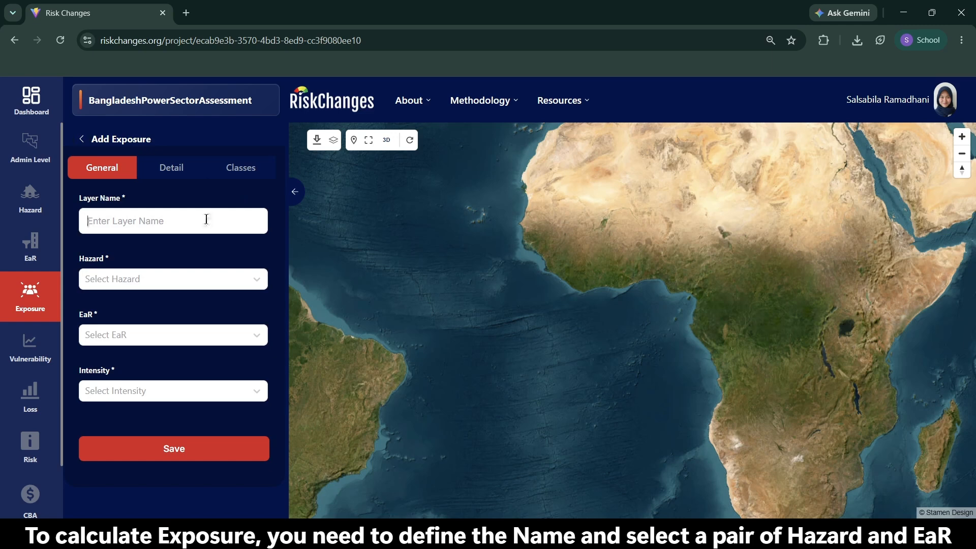
click(111, 277)
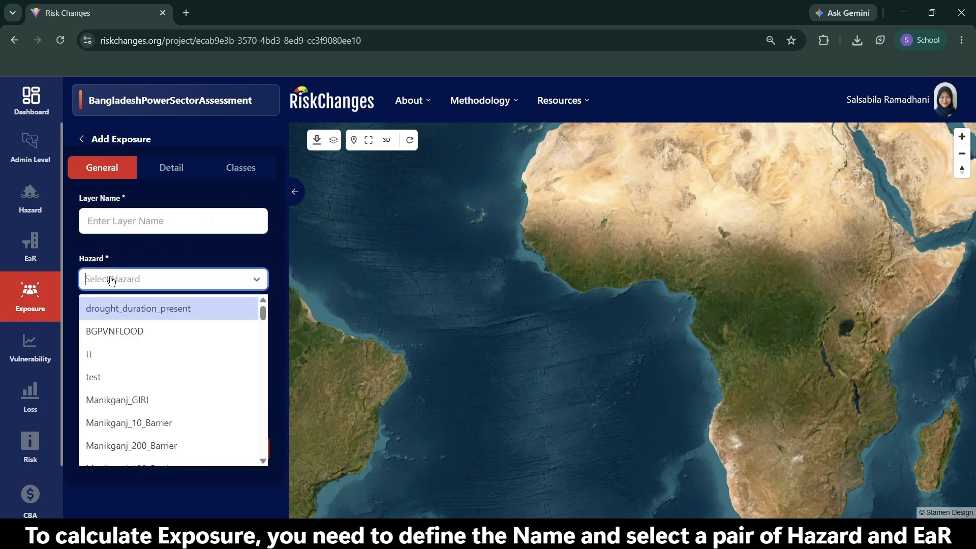
scroll(158, 348, down, 4)
scroll(161, 336, down, 3)
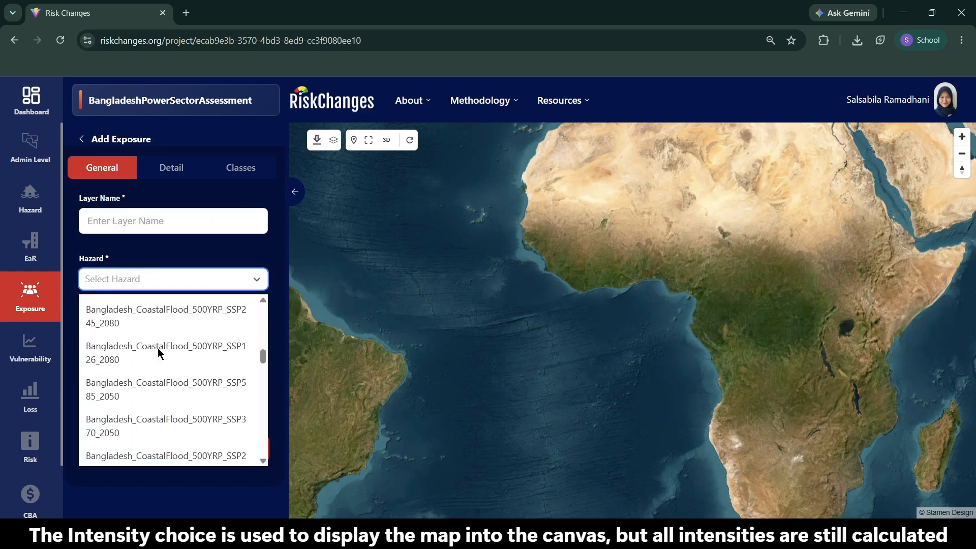
click(170, 245)
click(160, 335)
scroll(158, 381, down, 8)
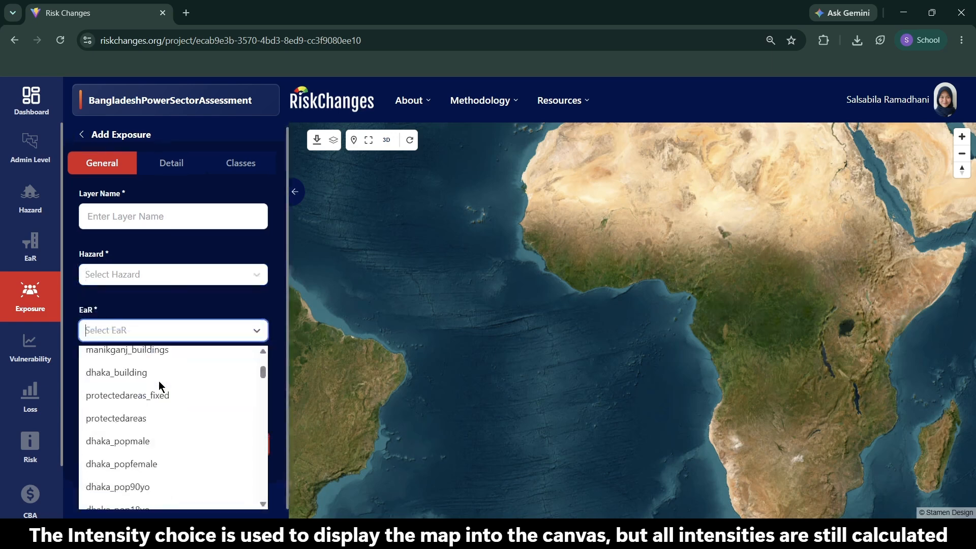
click(161, 321)
click(154, 391)
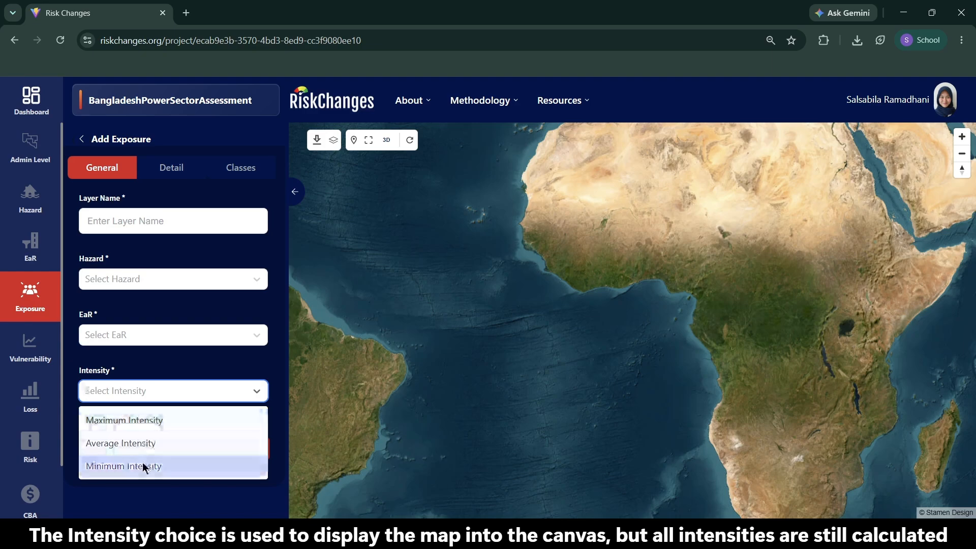
- Display the Manikganj_FL_BU_200 exposure at full opacity over the OSM Layer basemap
click(150, 351)
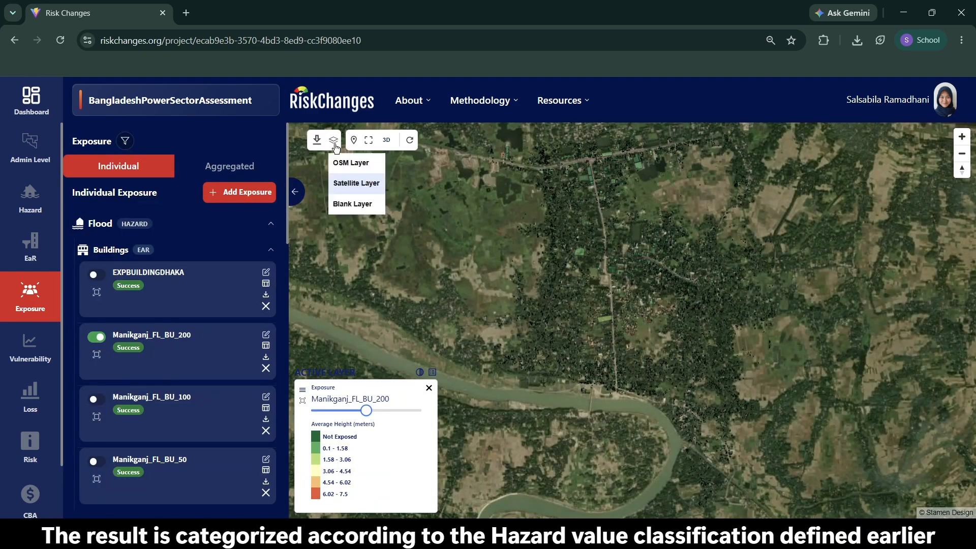
click(334, 143)
click(340, 163)
drag(366, 410, 422, 410)
scroll(630, 331, up, 4)
scroll(629, 332, up, 3)
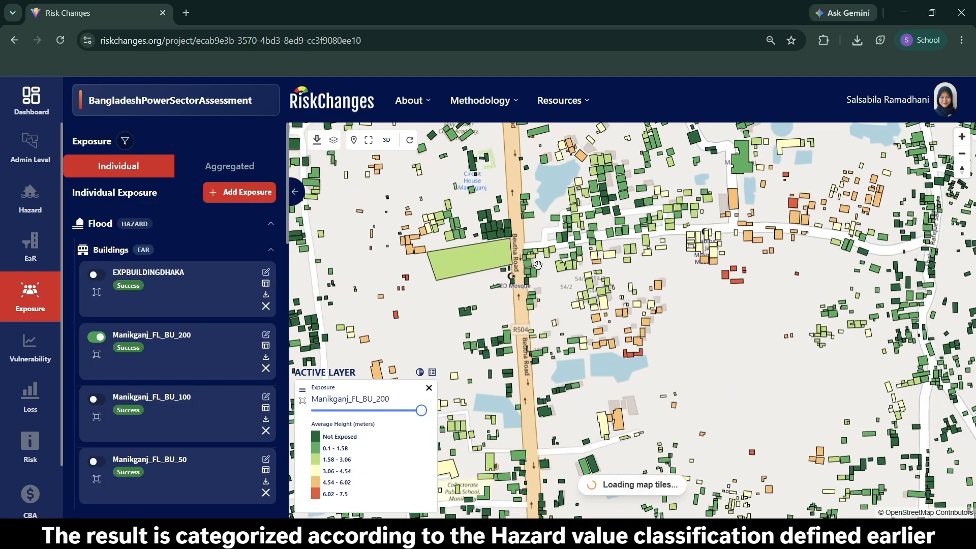
- Inspect the exposure attributes of individual buildings in Manikganj_FL_BU_200 on the map
click(598, 425)
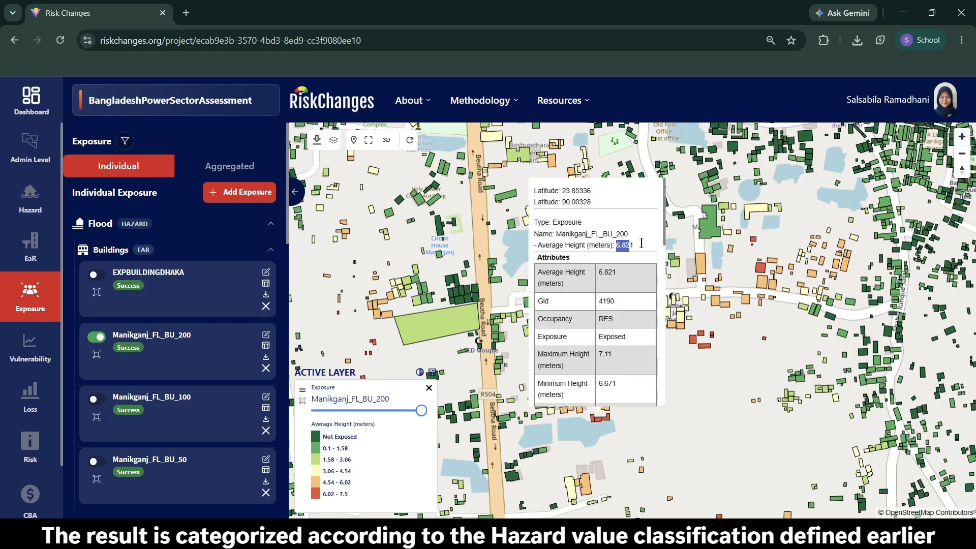
scroll(579, 315, down, 2)
scroll(582, 303, up, 2)
scroll(578, 285, down, 10)
scroll(577, 274, up, 6)
click(480, 305)
click(456, 359)
click(685, 222)
drag(685, 222, 824, 313)
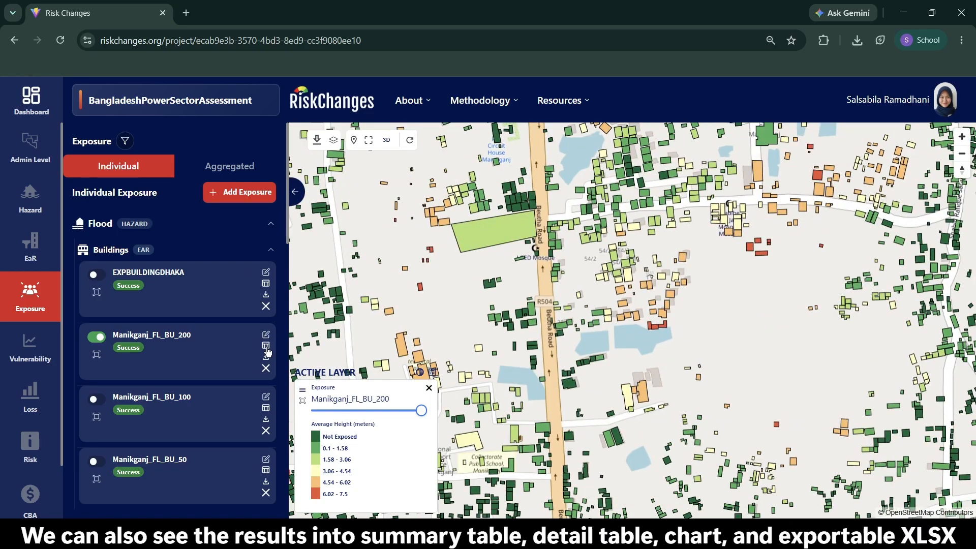
- Examine all columns of the Manikganj_FL_BU_200 exposure summary table
click(266, 345)
drag(175, 473, 414, 432)
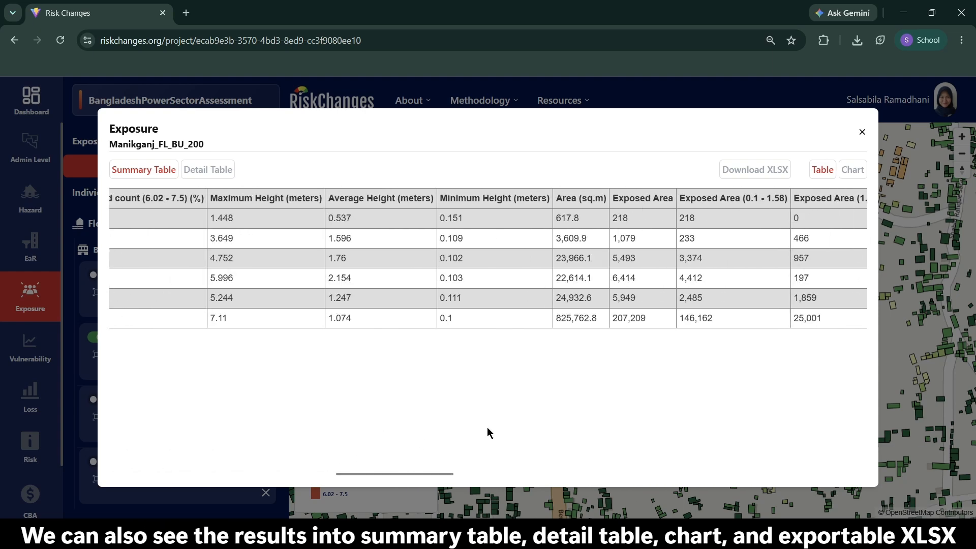
drag(344, 478, 763, 473)
- Examine the per-building detail table of Manikganj_FL_BU_200, and close the exposure tables
click(208, 169)
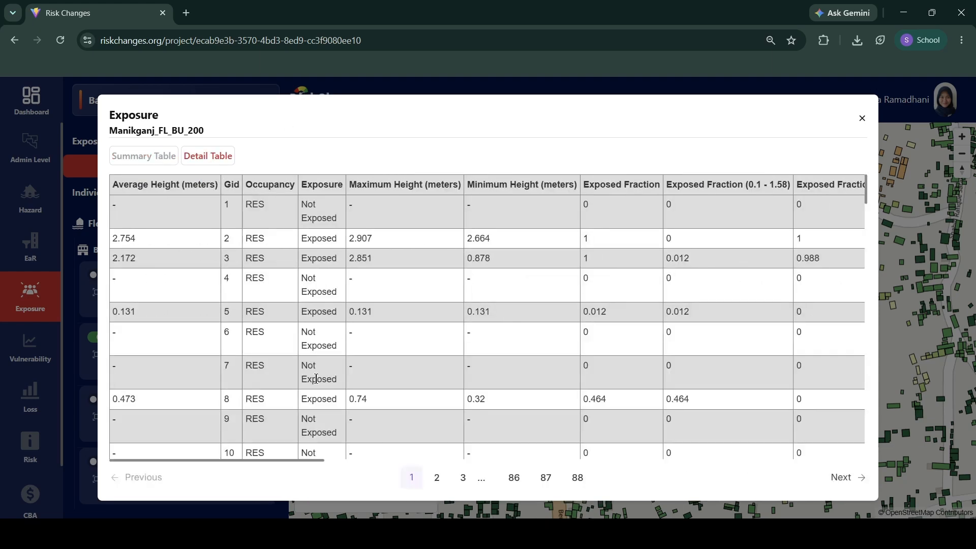
scroll(308, 388, down, 10)
drag(277, 460, 844, 453)
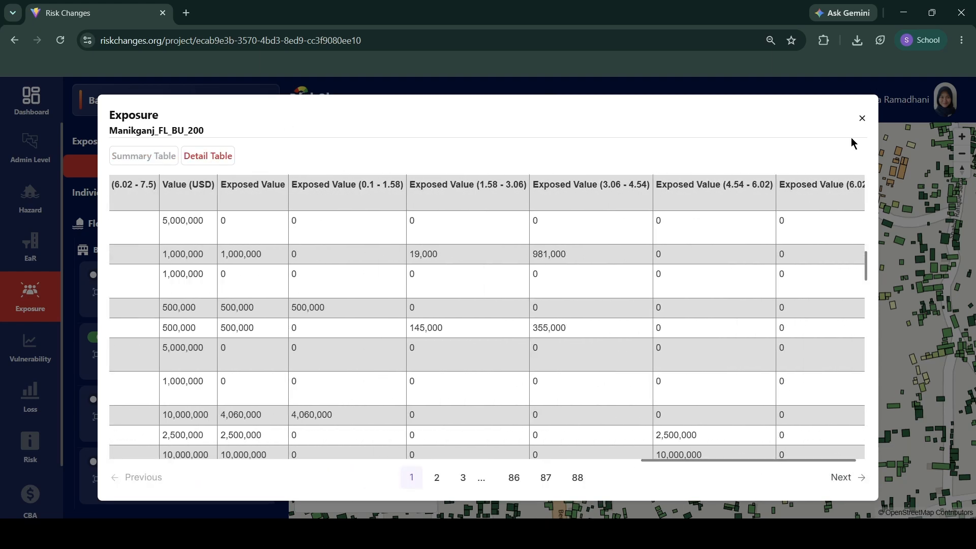
click(861, 118)
- Open the form for a new aggregated exposure and review its individual exposure, admin level and intensity options
click(229, 163)
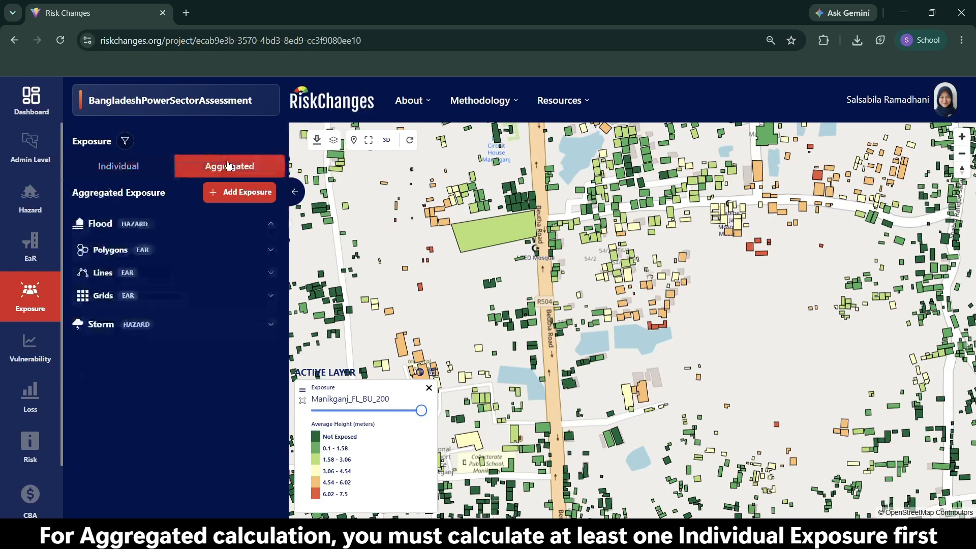
click(238, 193)
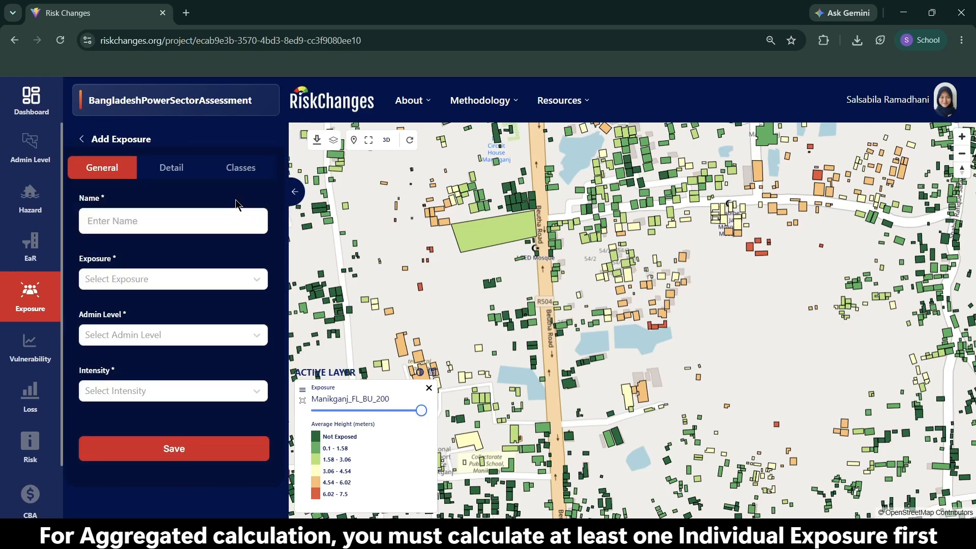
click(116, 293)
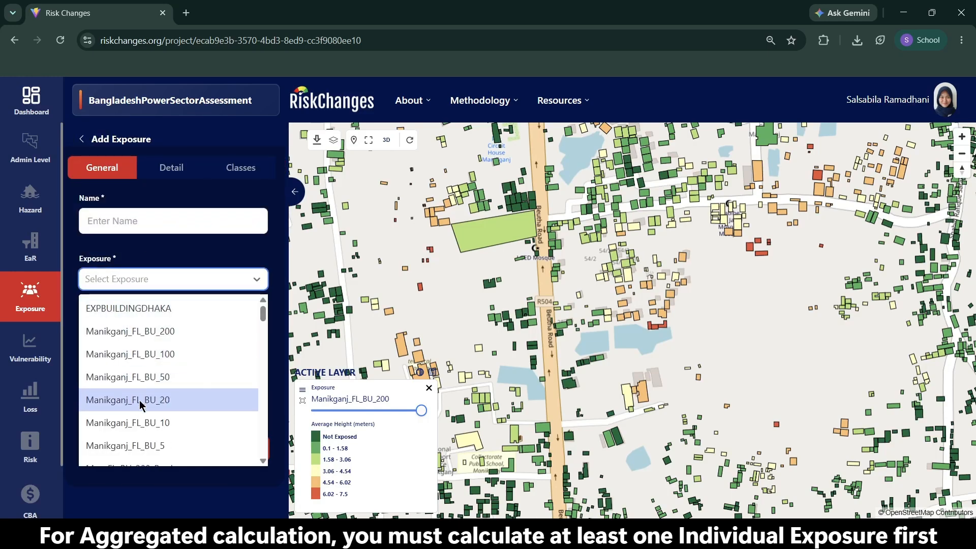
click(209, 250)
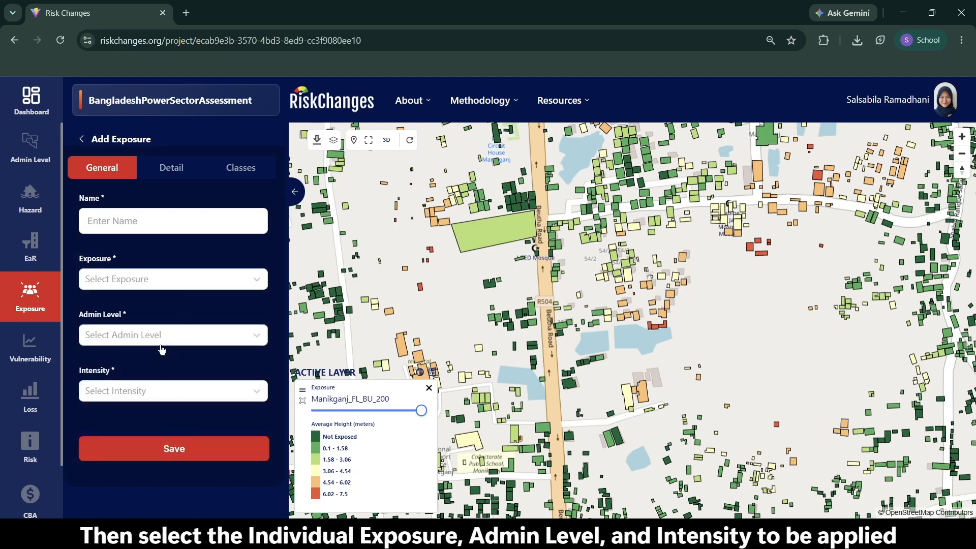
click(159, 342)
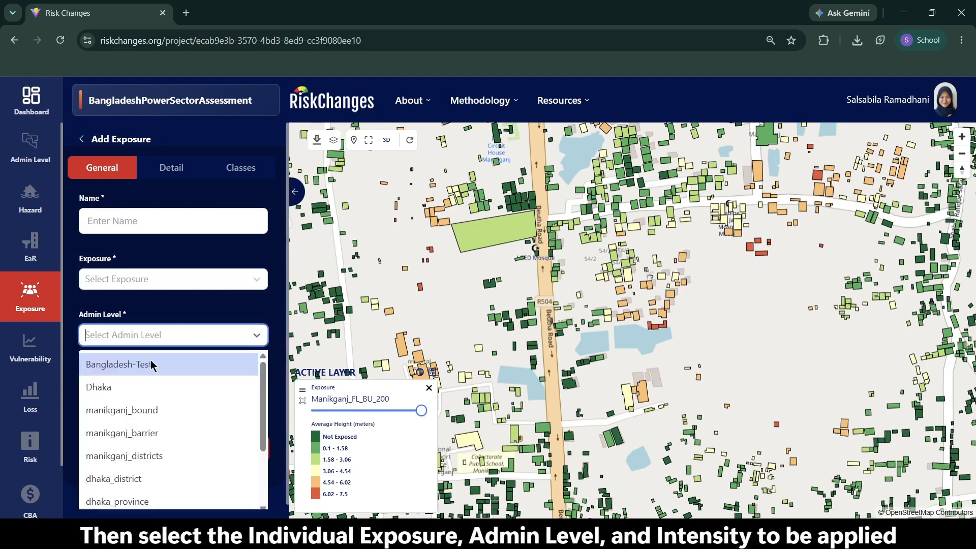
click(170, 331)
click(159, 390)
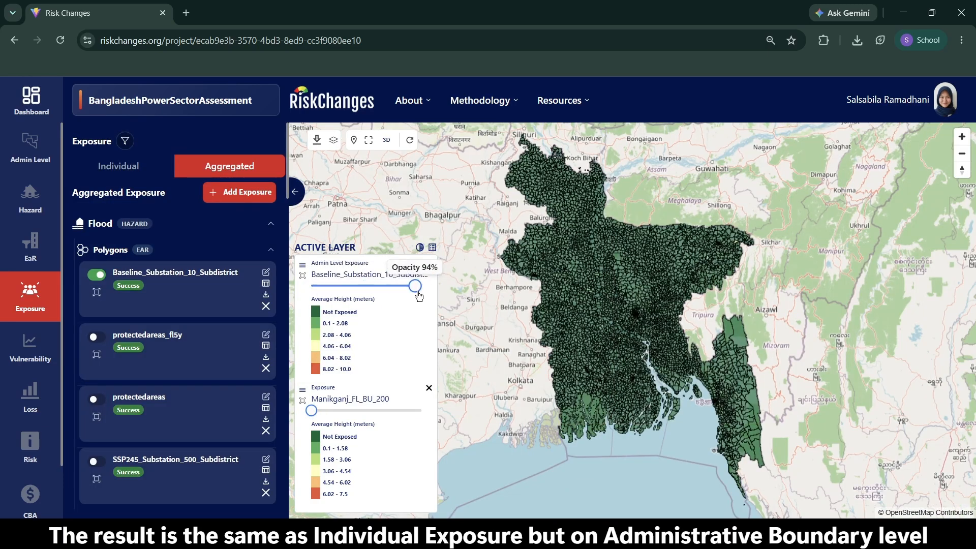
- Display the Baseline_Substation_10_Subdistrict aggregated exposure at full opacity and examine its subdistricts in northeastern Bangladesh on the map
drag(418, 296, 426, 294)
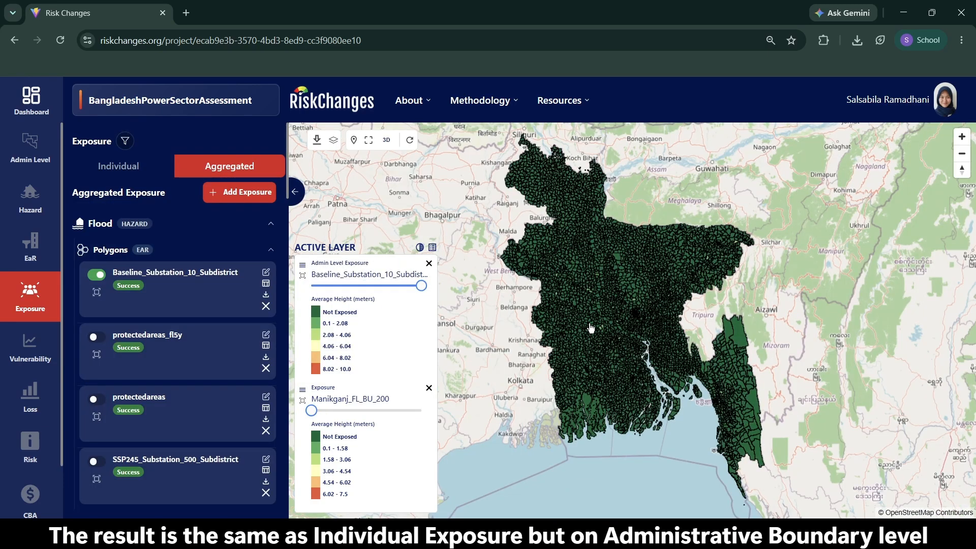
scroll(595, 260, up, 5)
drag(595, 260, 747, 266)
drag(839, 219, 562, 379)
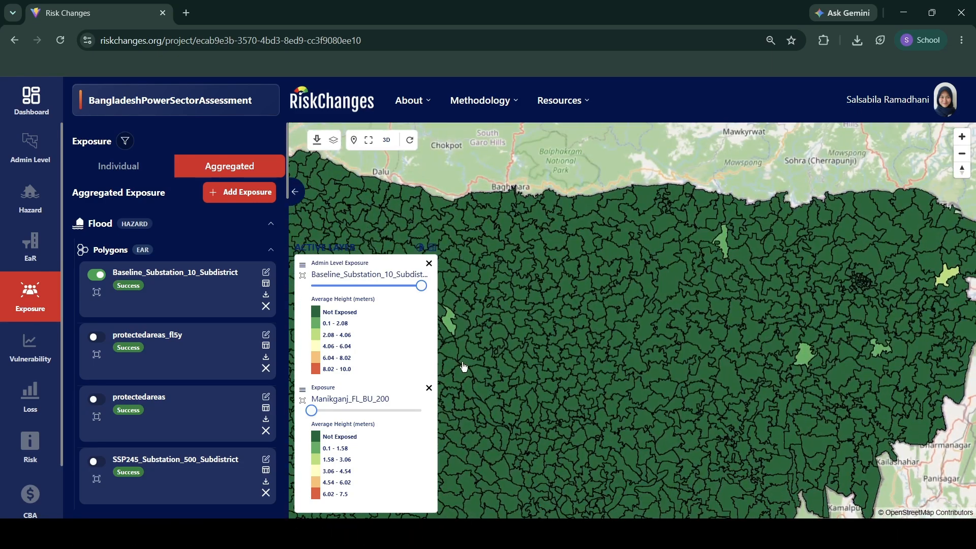